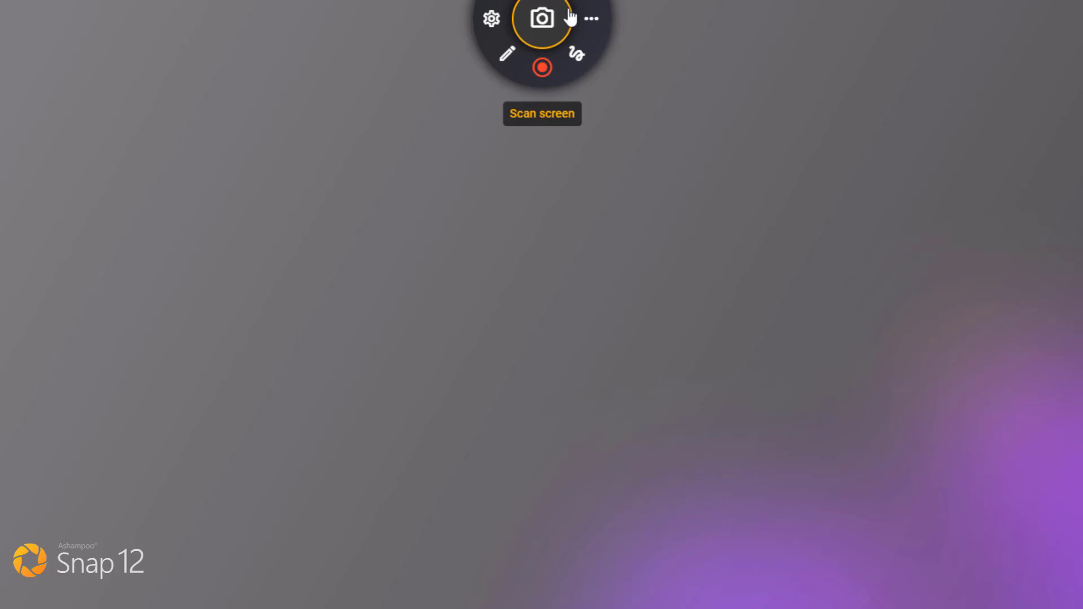
{"action": "left_click", "coordinate": [597, 21]}
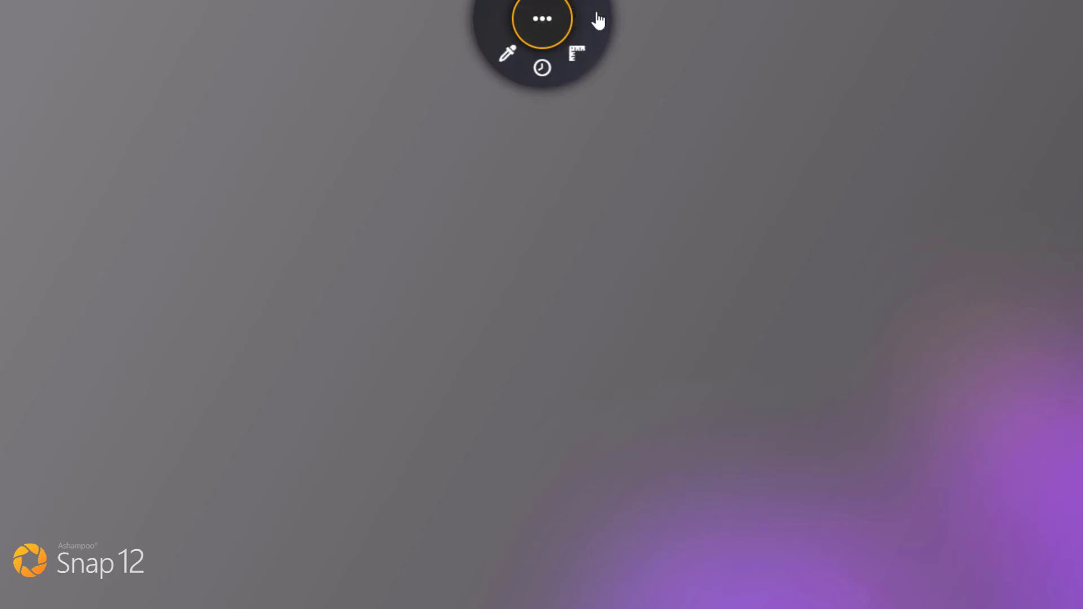
{"action": "left_click", "coordinate": [542, 26]}
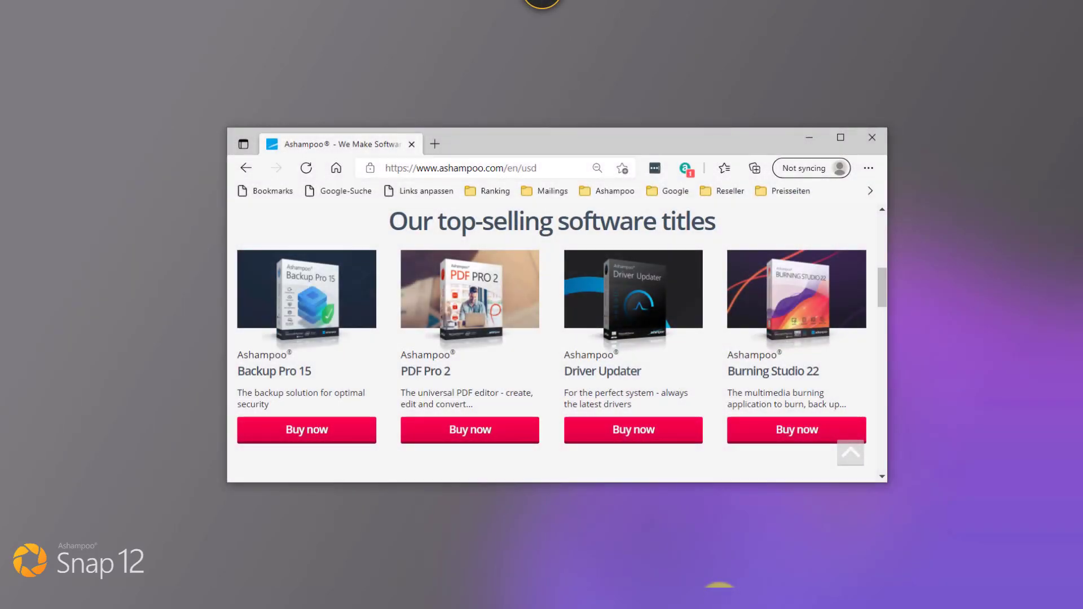
Step: Capture the browser window with a screen scan, pulling the selection's lower-right corner slightly inward before taking the shot
{"action": "mouse_move", "coordinate": [541, 15]}
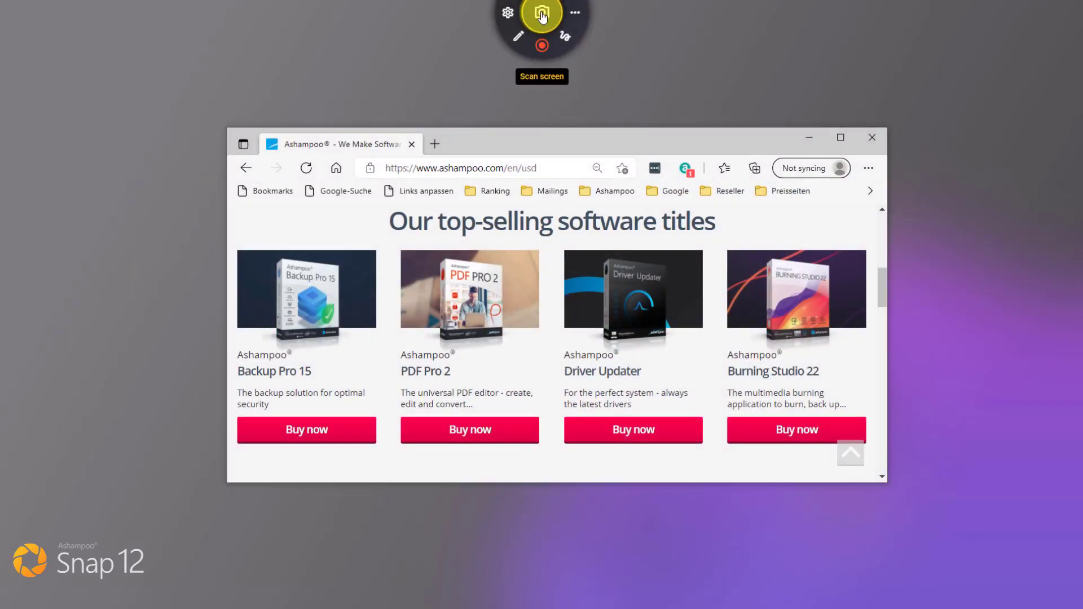
{"action": "left_click", "coordinate": [541, 15]}
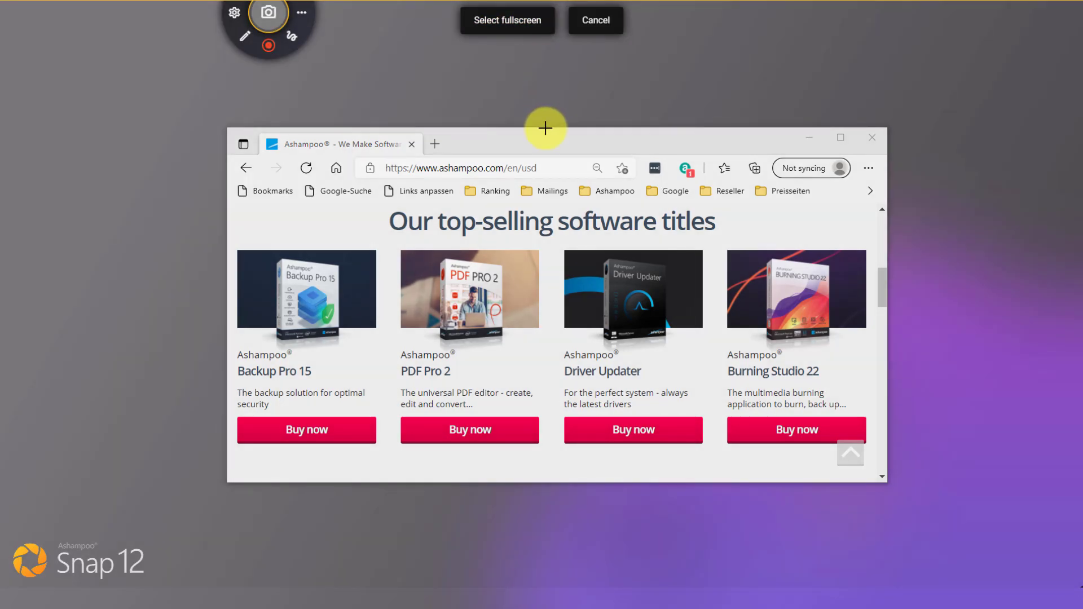
{"action": "mouse_move", "coordinate": [546, 124]}
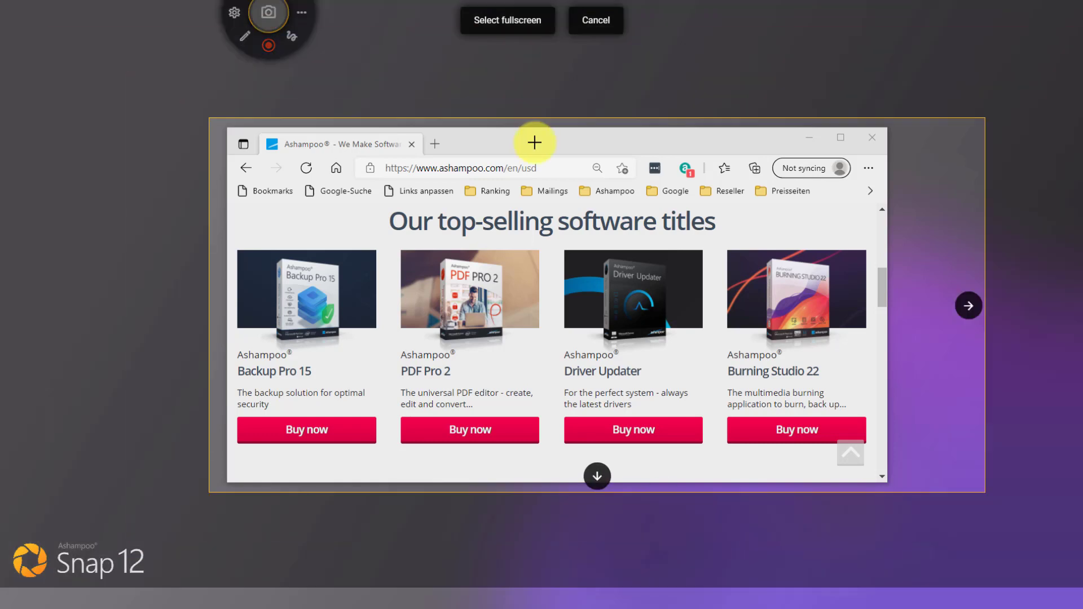
{"action": "mouse_move", "coordinate": [534, 143]}
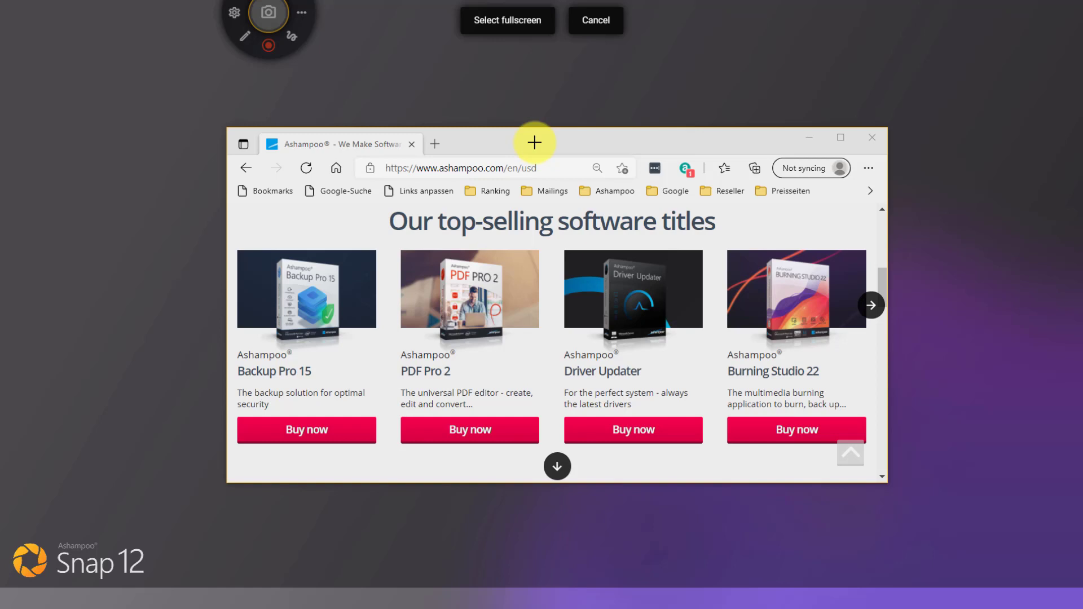
{"action": "left_click", "coordinate": [534, 143]}
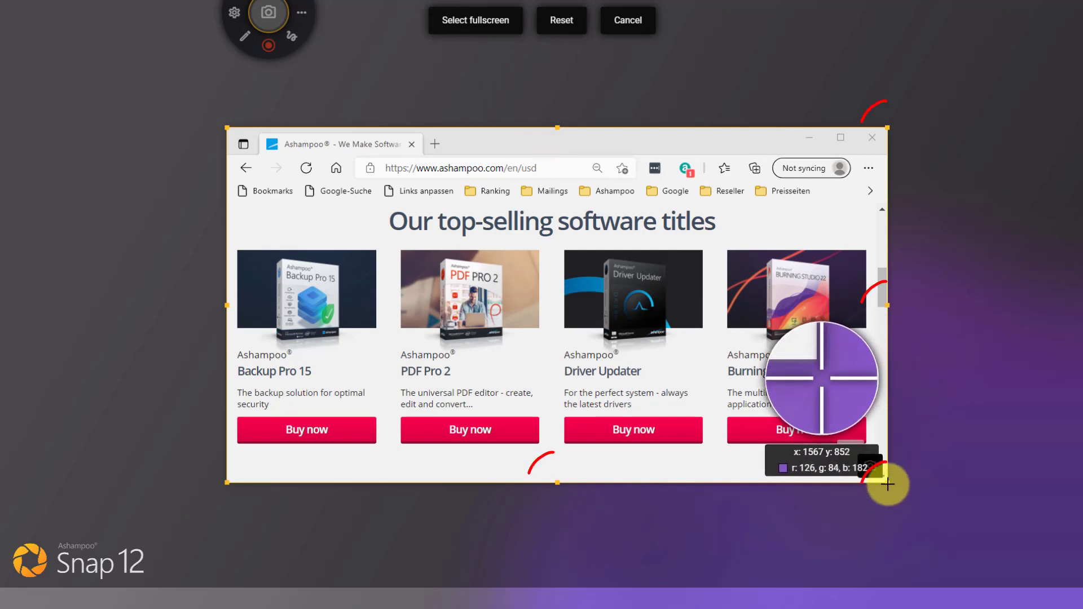
{"action": "left_click_drag", "start_coordinate": [886, 483], "coordinate": [885, 480]}
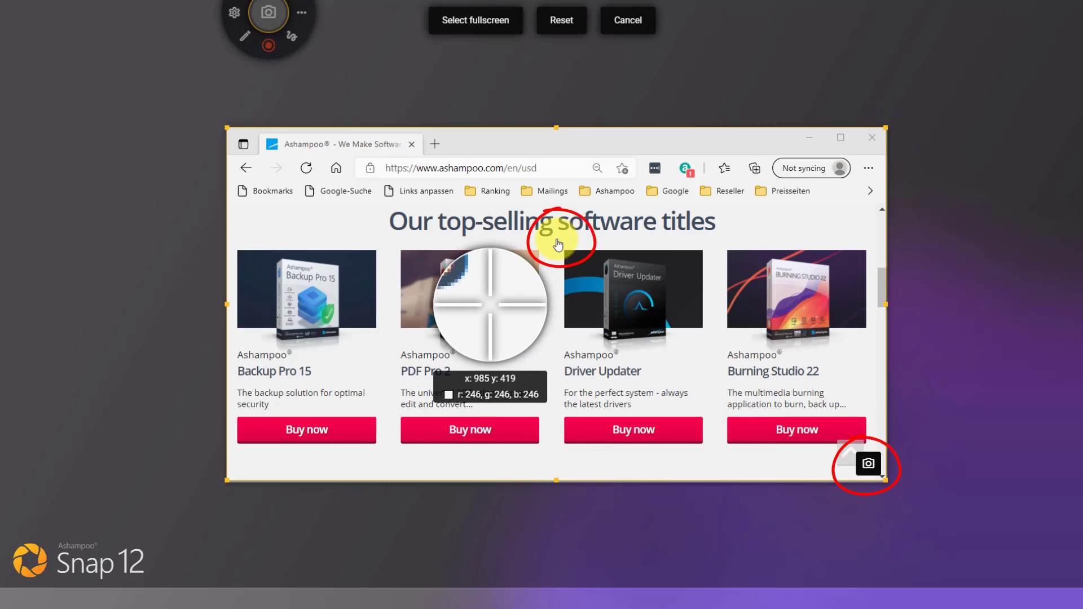
{"action": "key", "text": "Return"}
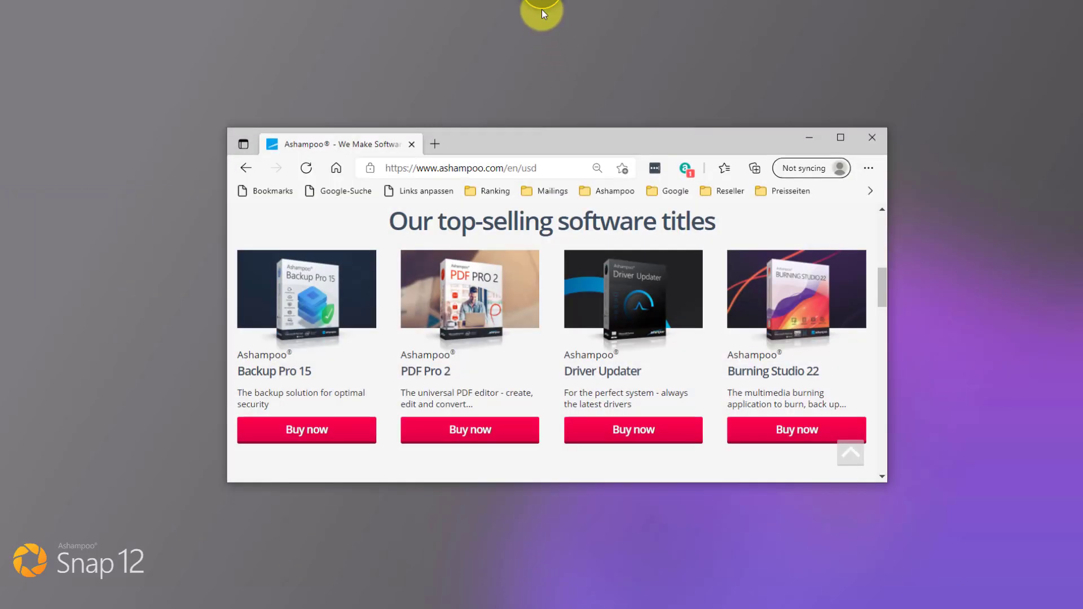
Step: Capture a freely drawn region around the browser window, reduced to about 1224 x 702 px, and save the capture
{"action": "left_click", "coordinate": [542, 14]}
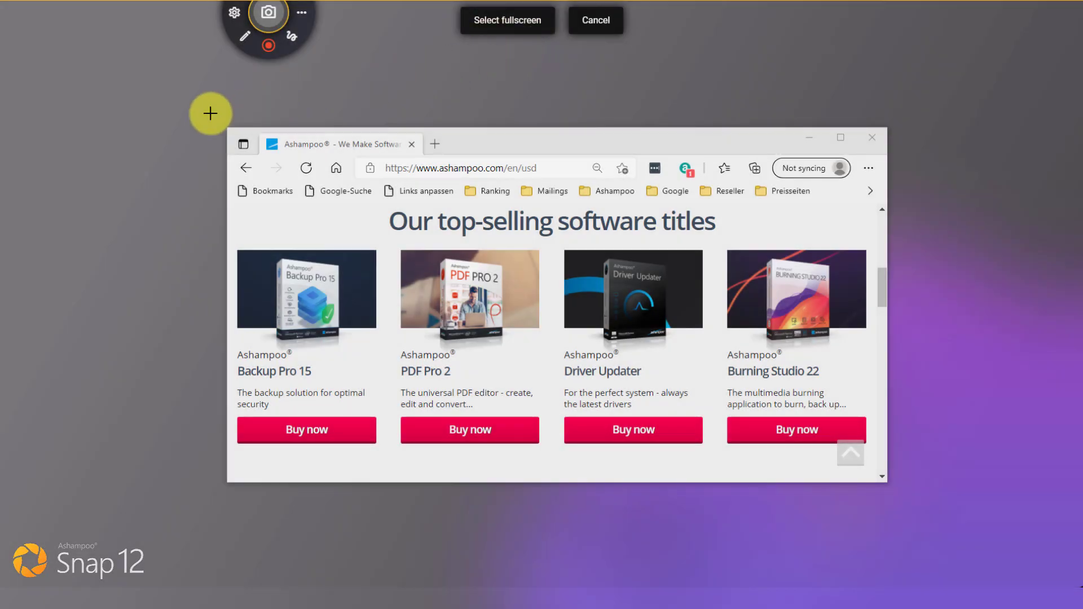
{"action": "left_click_drag", "start_coordinate": [211, 113], "coordinate": [958, 538]}
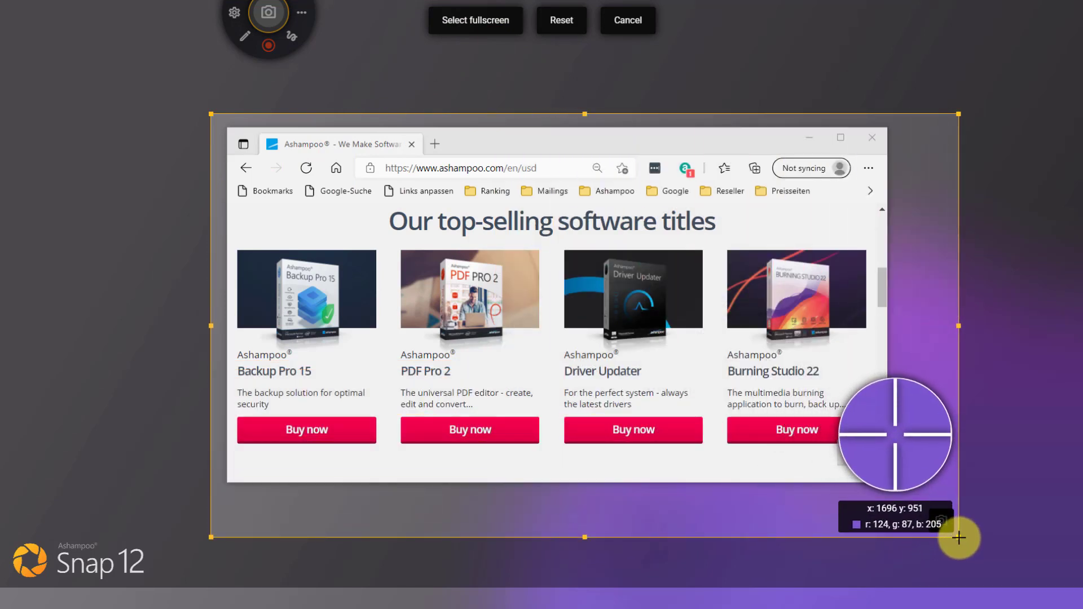
{"action": "left_click", "coordinate": [958, 325]}
{"action": "left_click_drag", "start_coordinate": [959, 324], "coordinate": [912, 333]}
{"action": "left_click", "coordinate": [912, 535]}
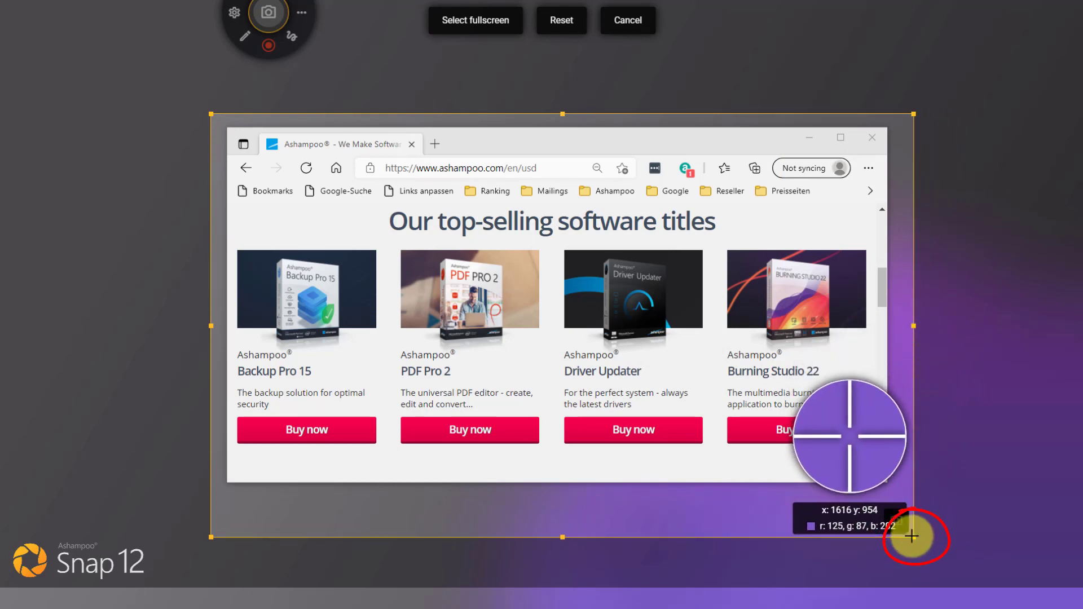
{"action": "left_click_drag", "start_coordinate": [912, 535], "coordinate": [904, 510]}
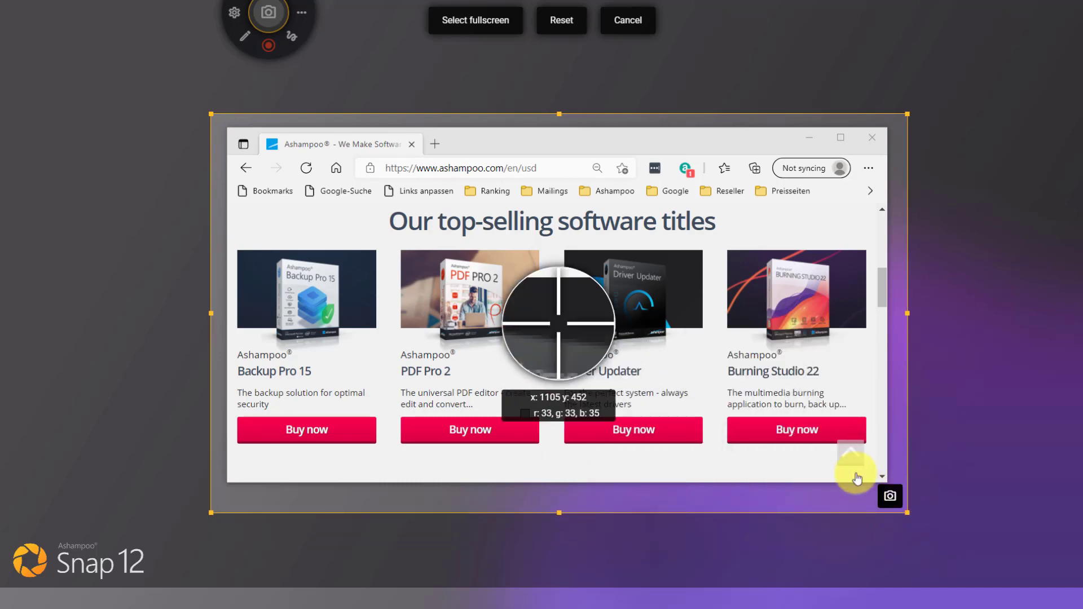
{"action": "left_click", "coordinate": [556, 238]}
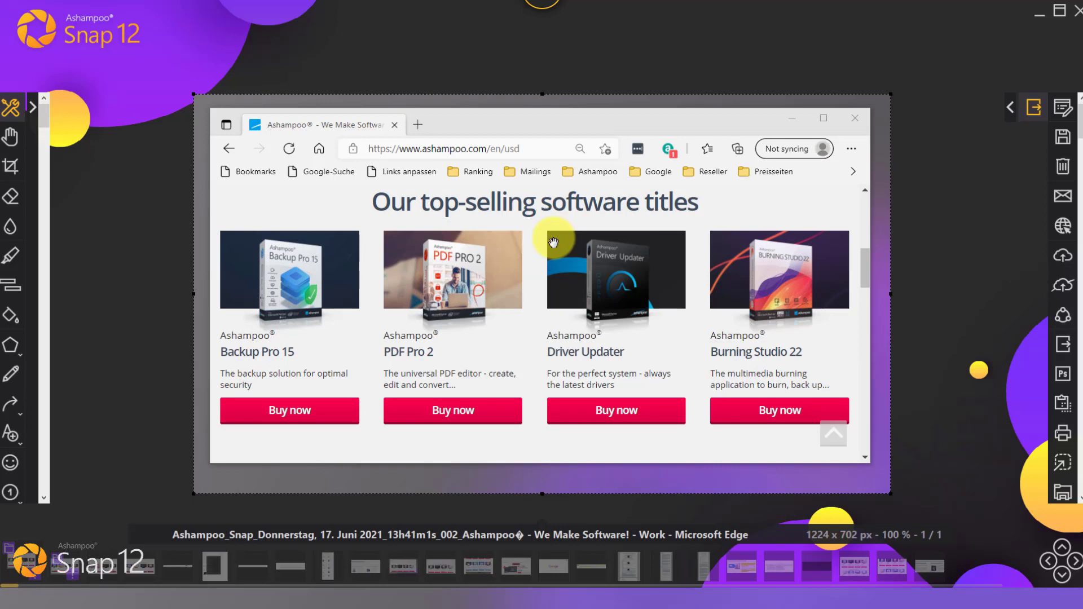
{"action": "left_click", "coordinate": [1062, 138]}
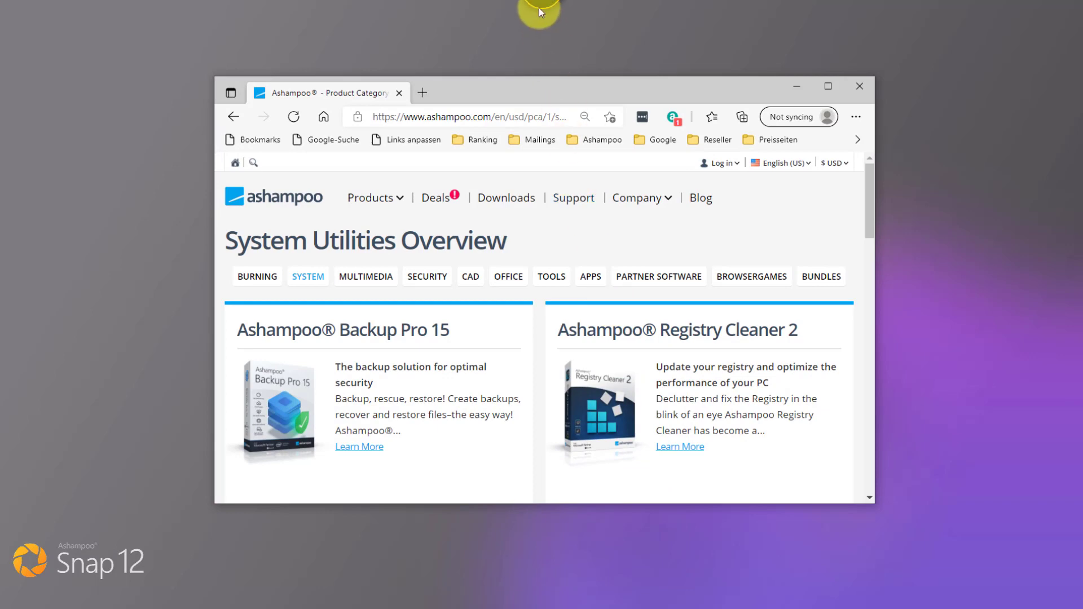
Step: Start a vertical scrolling capture of the System Utilities Overview page content, narrowing the area to exclude the page's scrollbar
{"action": "left_click", "coordinate": [540, 12]}
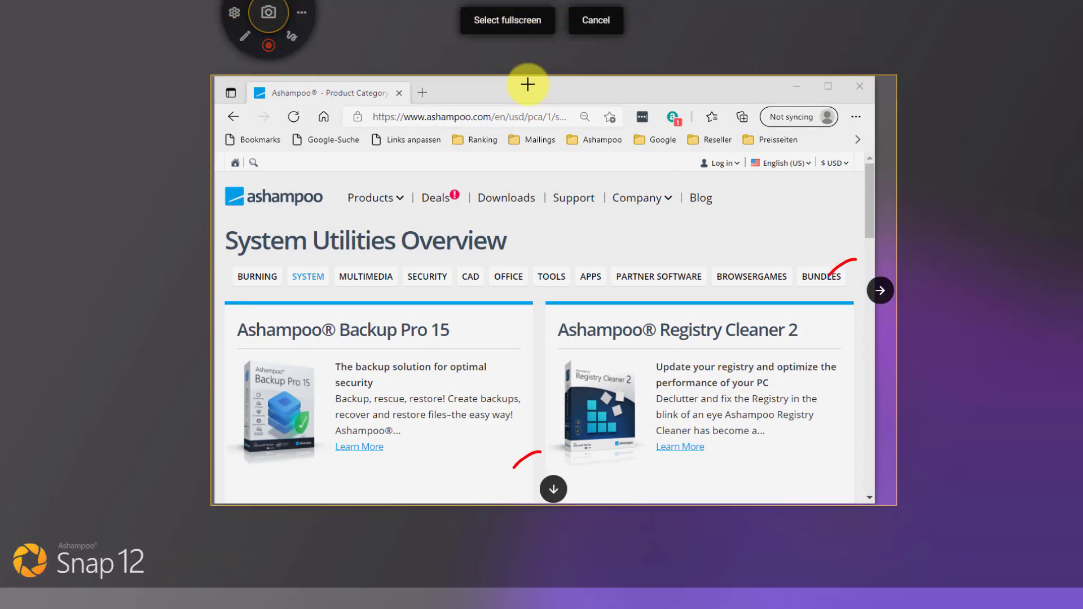
{"action": "mouse_move", "coordinate": [527, 83]}
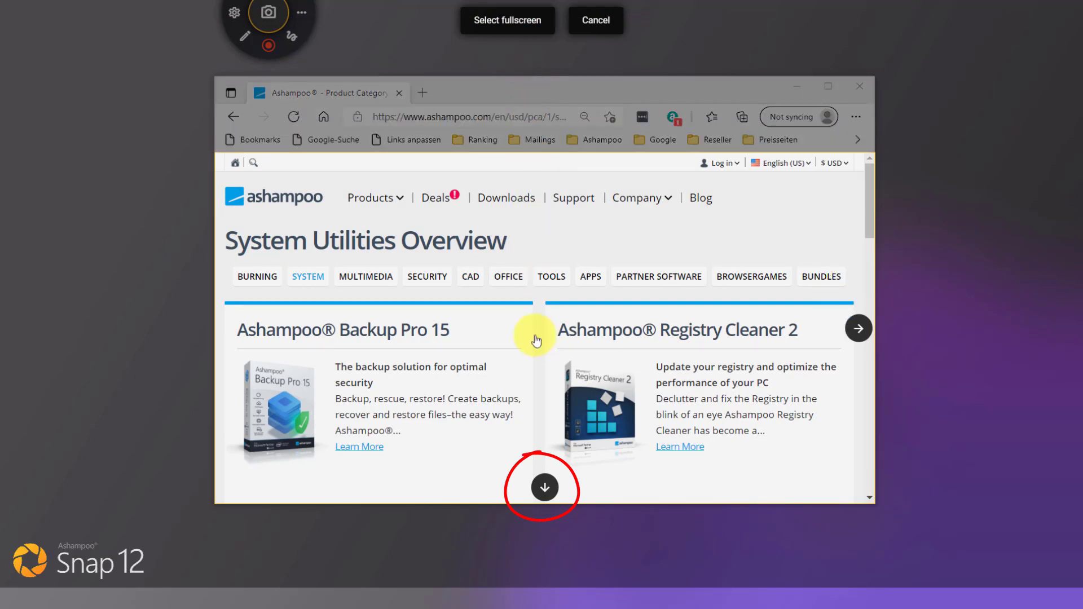
{"action": "left_click", "coordinate": [550, 484]}
{"action": "left_click", "coordinate": [876, 327]}
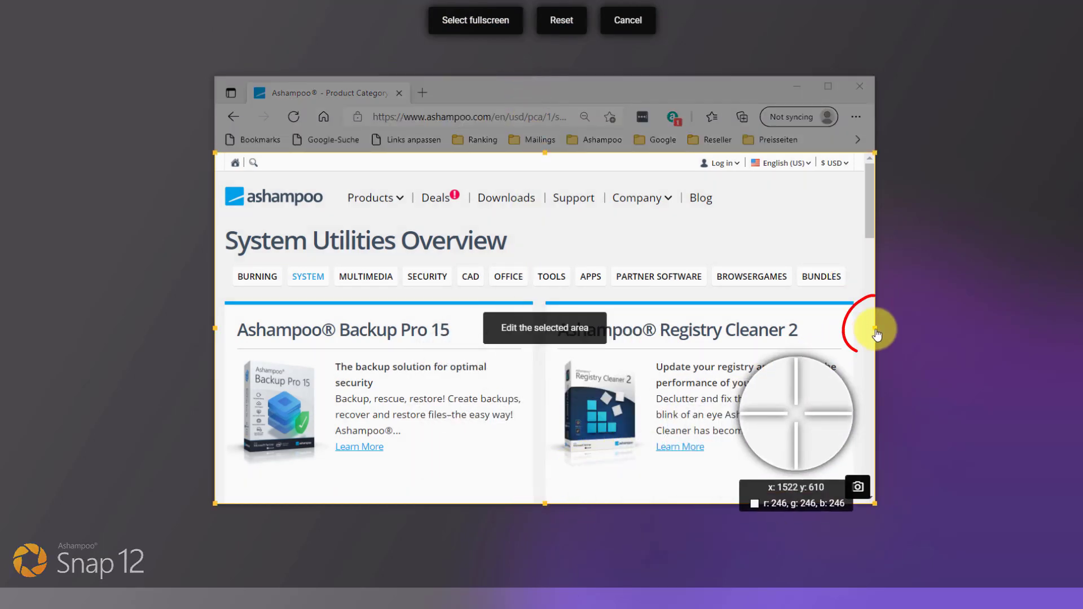
{"action": "left_click_drag", "start_coordinate": [875, 328], "coordinate": [862, 332]}
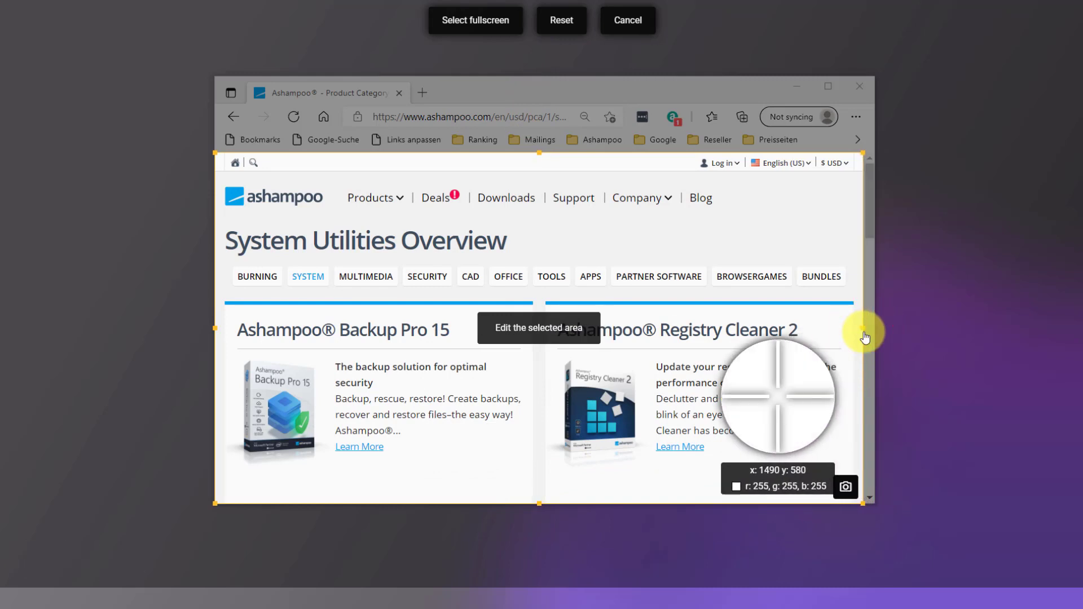
{"action": "left_click", "coordinate": [551, 243]}
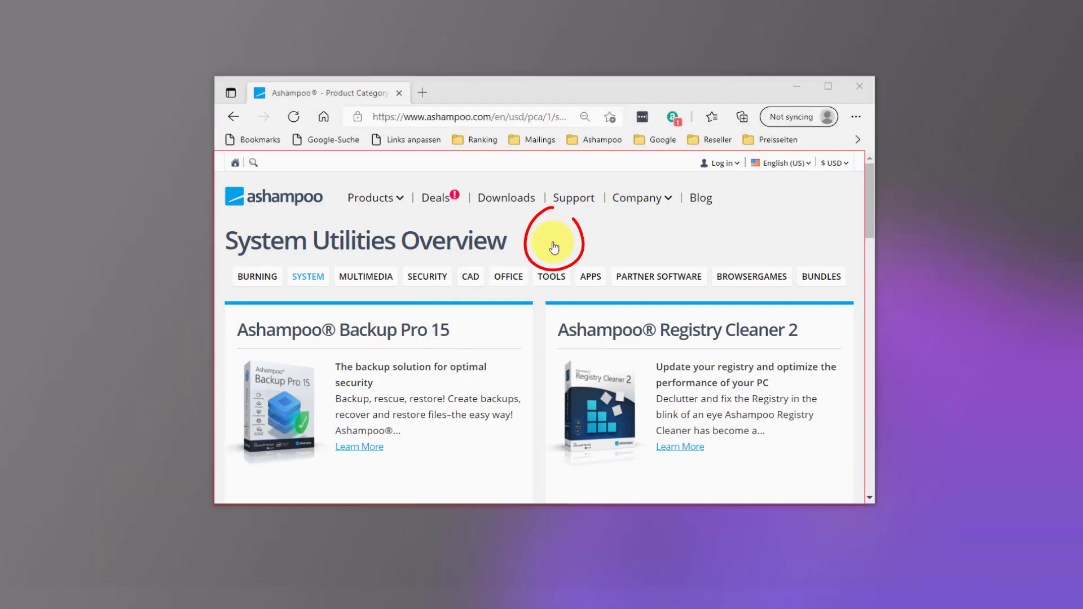
Step: Scroll the product page down to its end and finish the scrolling capture
{"action": "scroll", "coordinate": [552, 246], "scroll_direction": "down", "scroll_amount": 8}
{"action": "scroll", "coordinate": [554, 247], "scroll_direction": "down", "scroll_amount": 10}
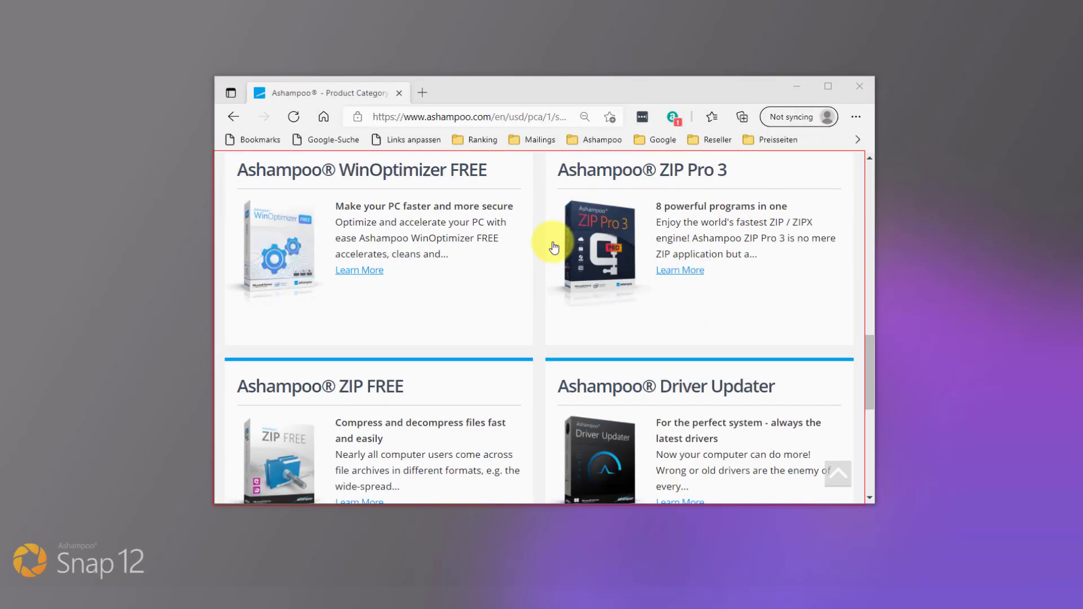
{"action": "scroll", "coordinate": [554, 247], "scroll_direction": "down", "scroll_amount": 3}
{"action": "left_click", "coordinate": [551, 184]}
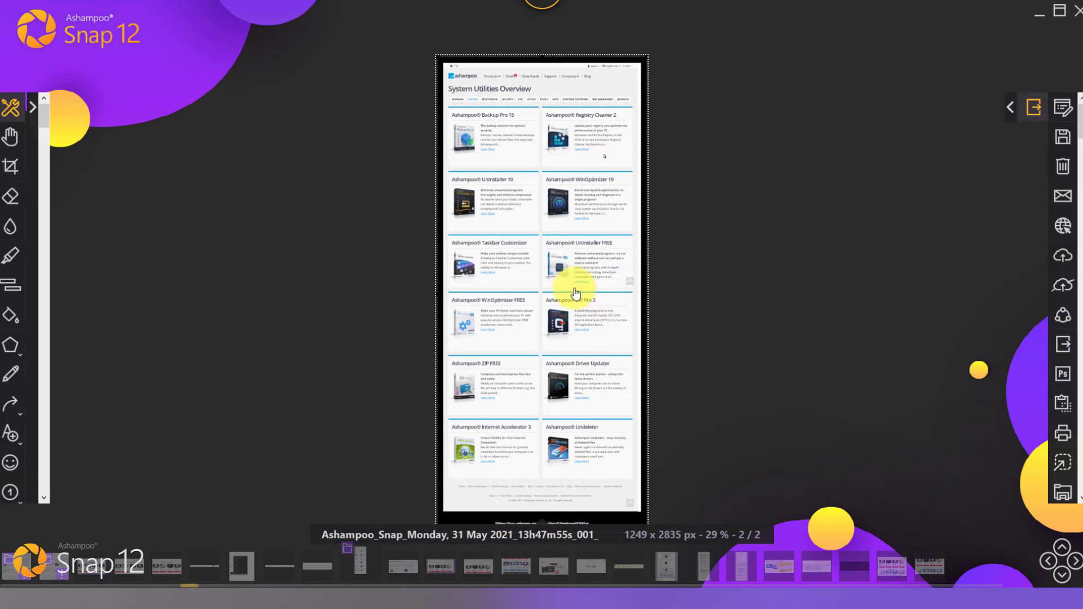
Step: Inspect the long webpage capture at different zoom levels and save it
{"action": "scroll", "coordinate": [575, 293], "scroll_direction": "up", "scroll_amount": 2}
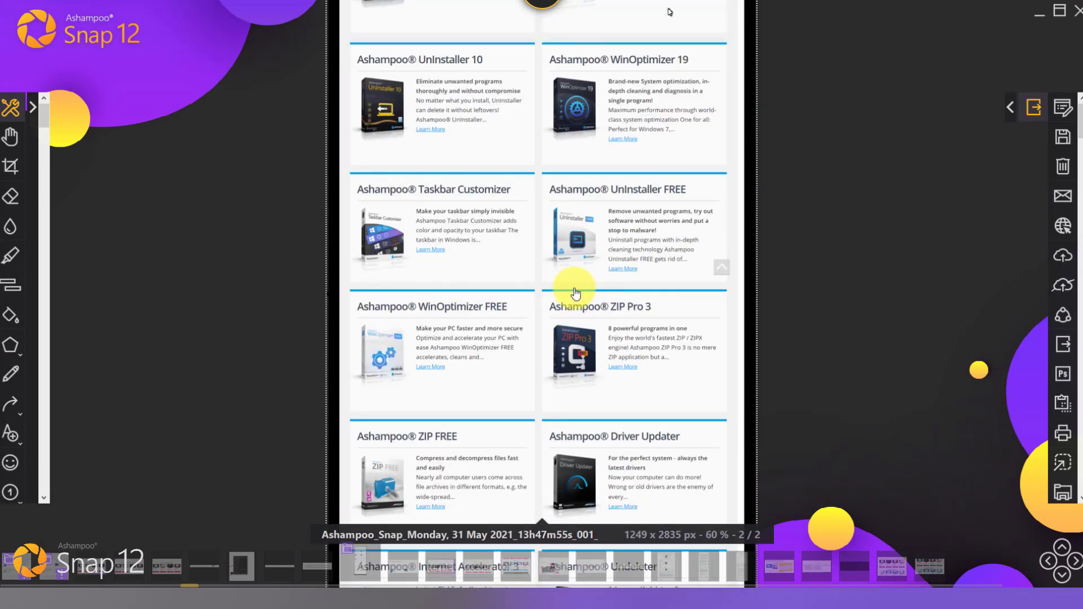
{"action": "scroll", "coordinate": [575, 292], "scroll_direction": "down", "scroll_amount": 5}
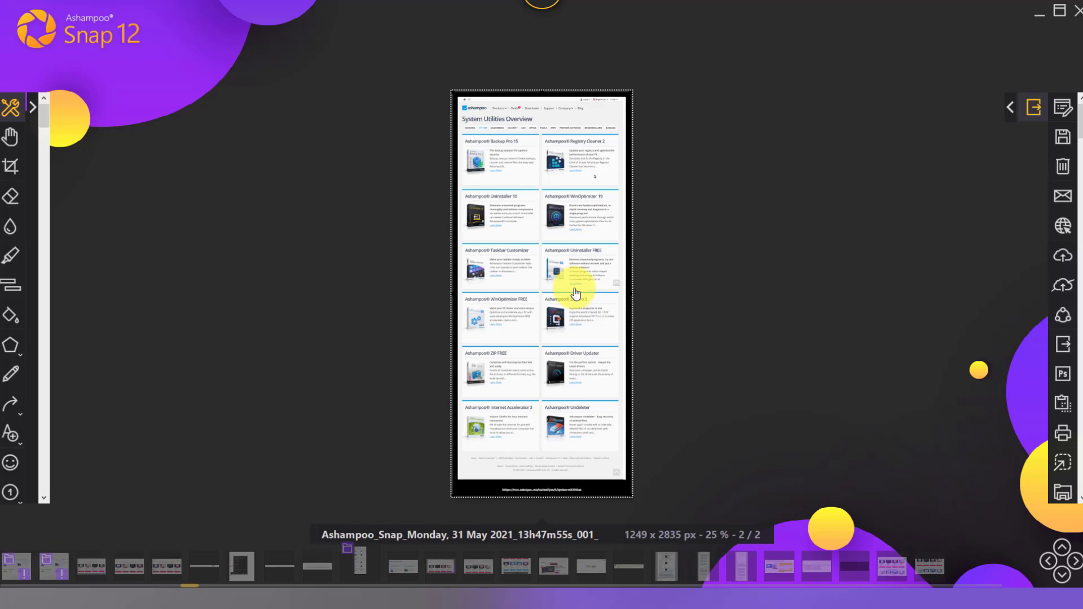
{"action": "left_click", "coordinate": [1064, 140]}
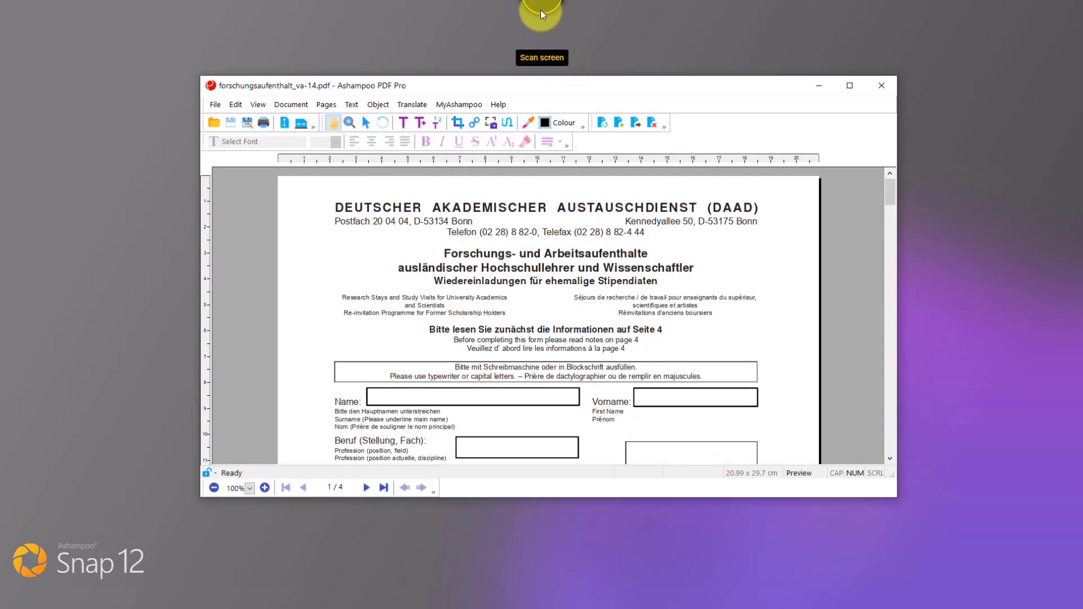
Step: Take a vertical scrolling capture of the PDF form's document area in Ashampoo PDF Pro and check the stitched result
{"action": "left_click", "coordinate": [540, 13]}
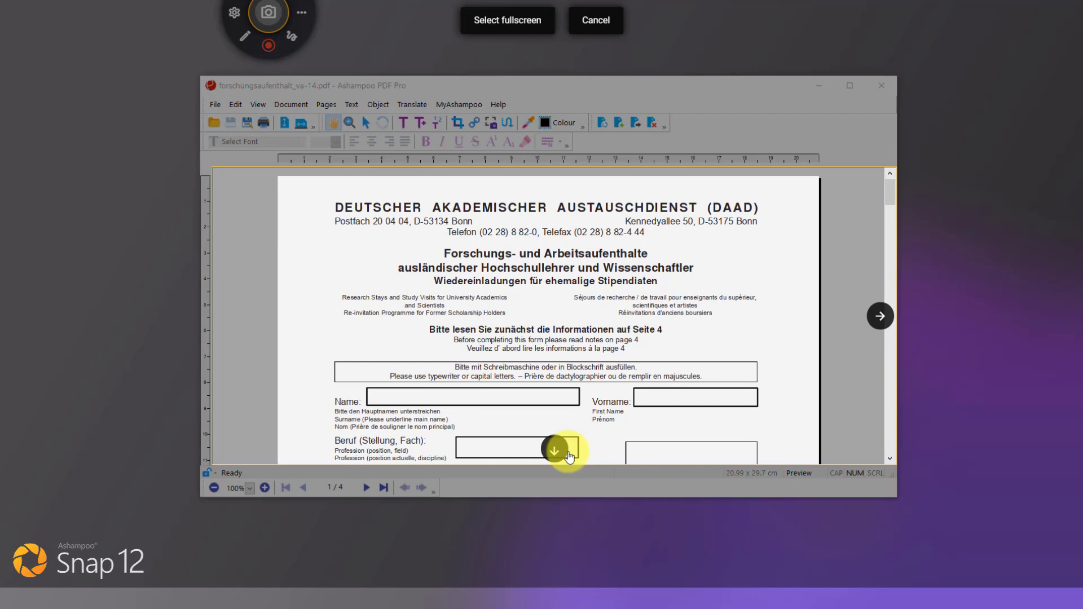
{"action": "left_click", "coordinate": [567, 454]}
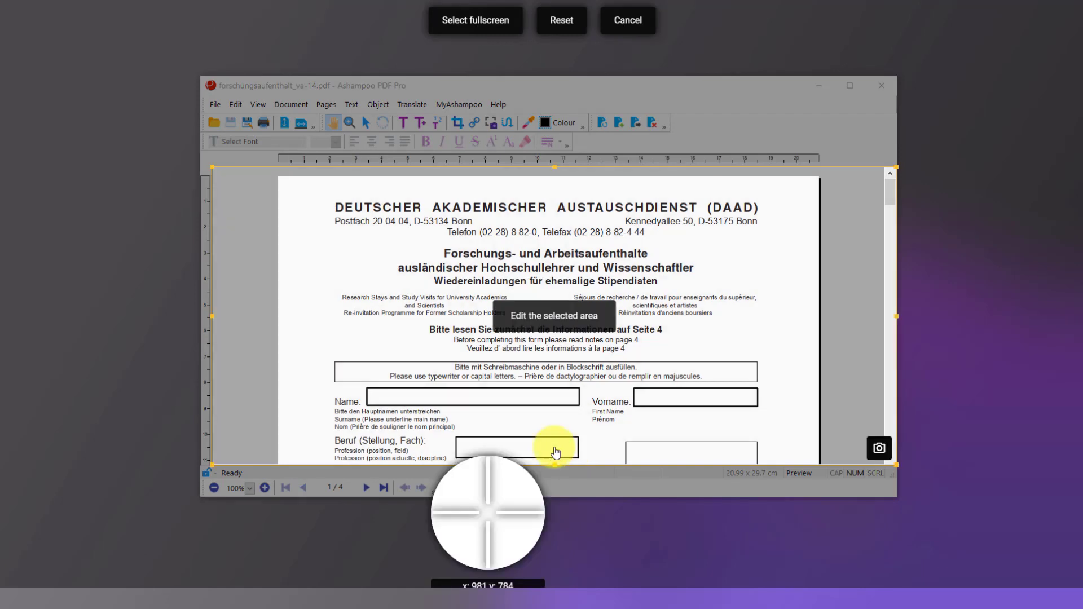
{"action": "left_click", "coordinate": [561, 193]}
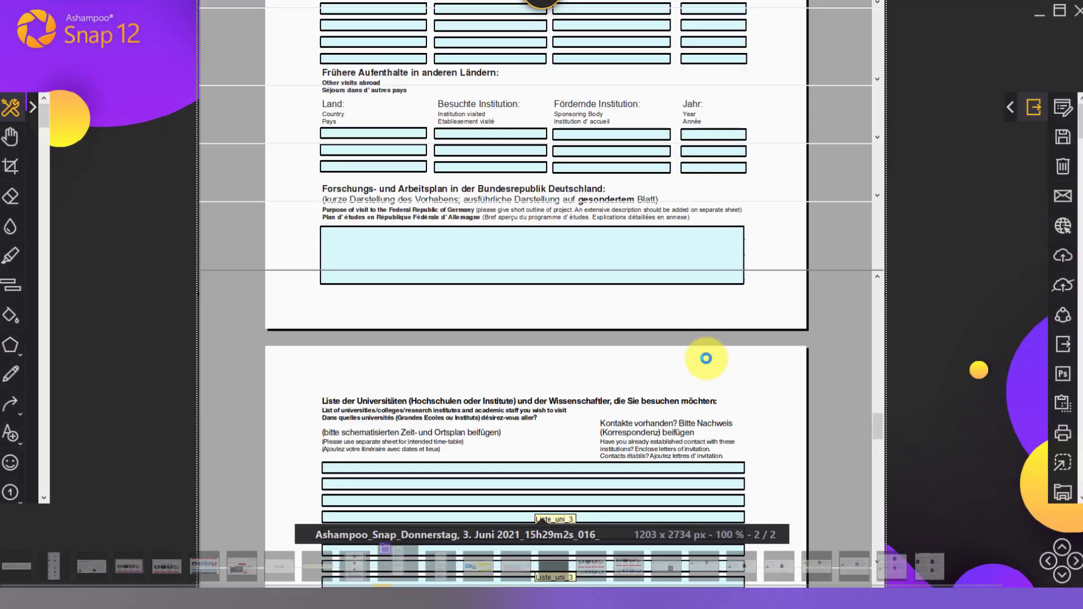
{"action": "scroll", "coordinate": [707, 361], "scroll_direction": "down", "scroll_amount": 2}
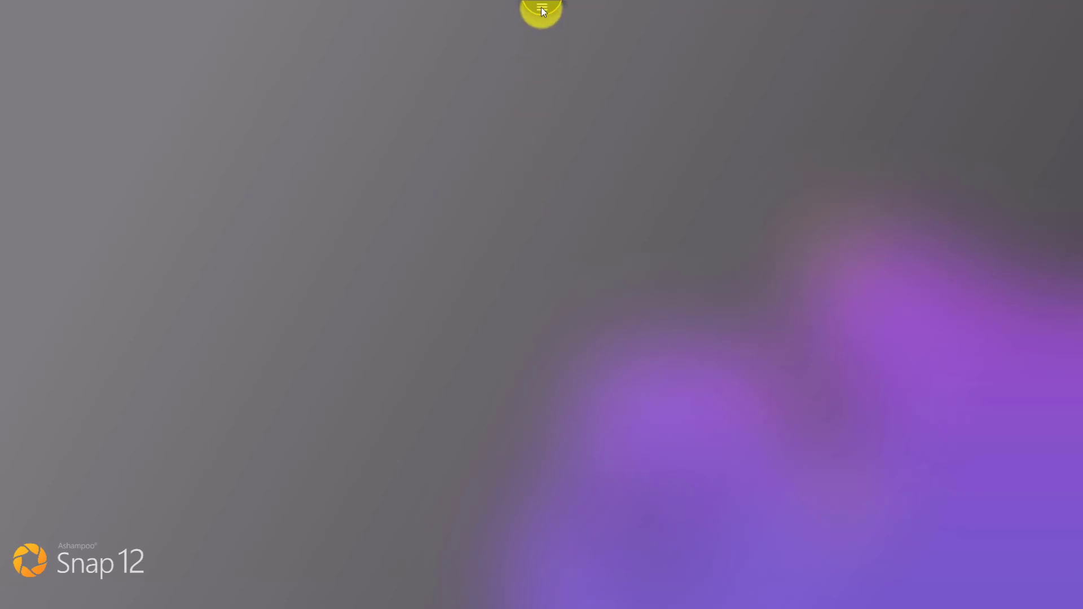
Step: Open the capture of the top-selling software titles page in the editor and bring up its image settings
{"action": "mouse_move", "coordinate": [542, 10]}
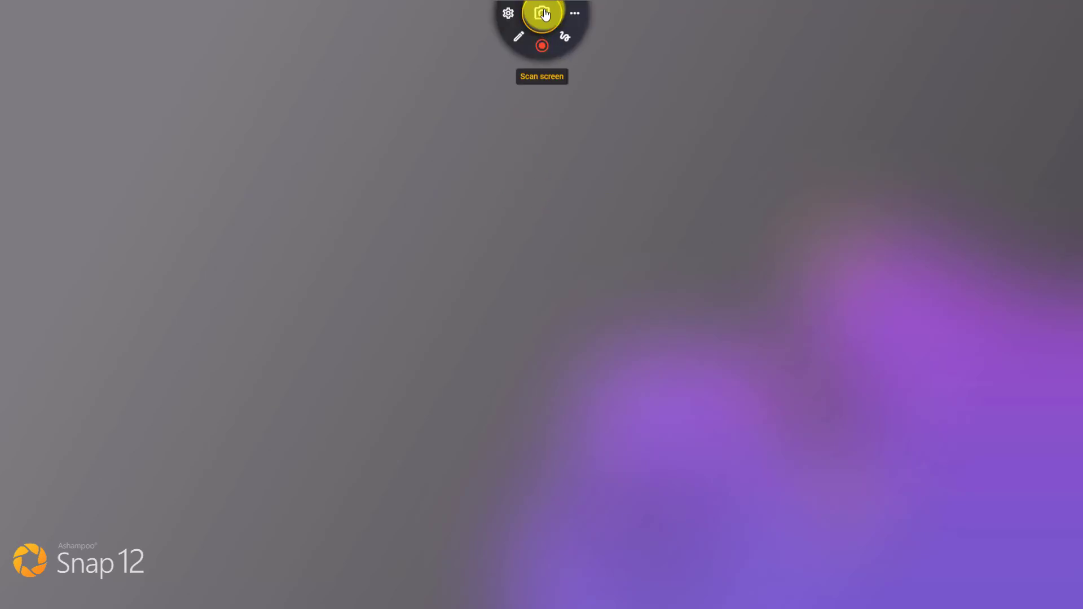
{"action": "left_click", "coordinate": [520, 44]}
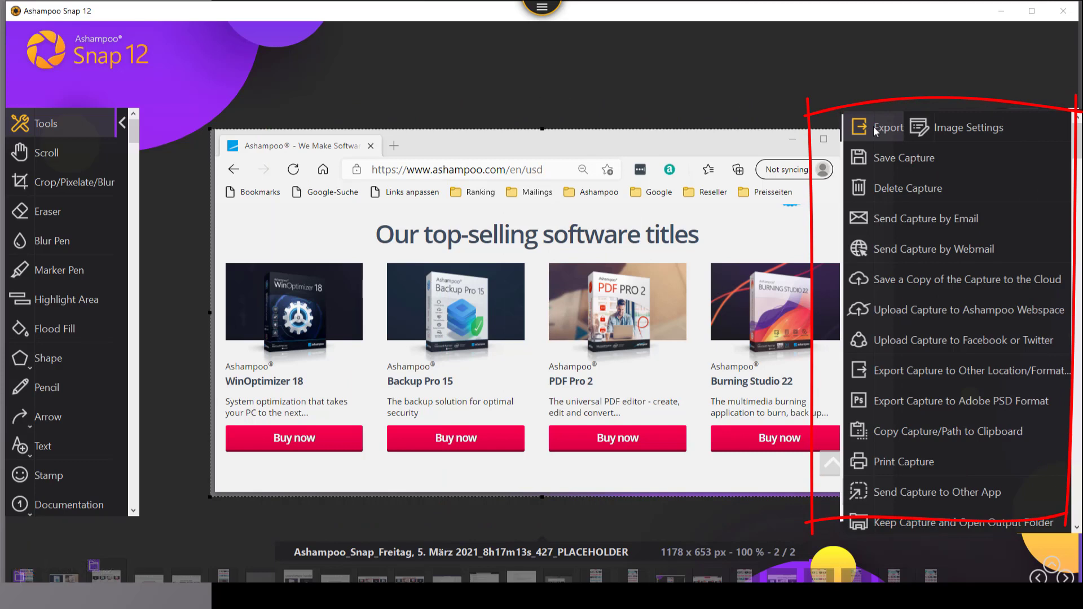
{"action": "left_click", "coordinate": [909, 127]}
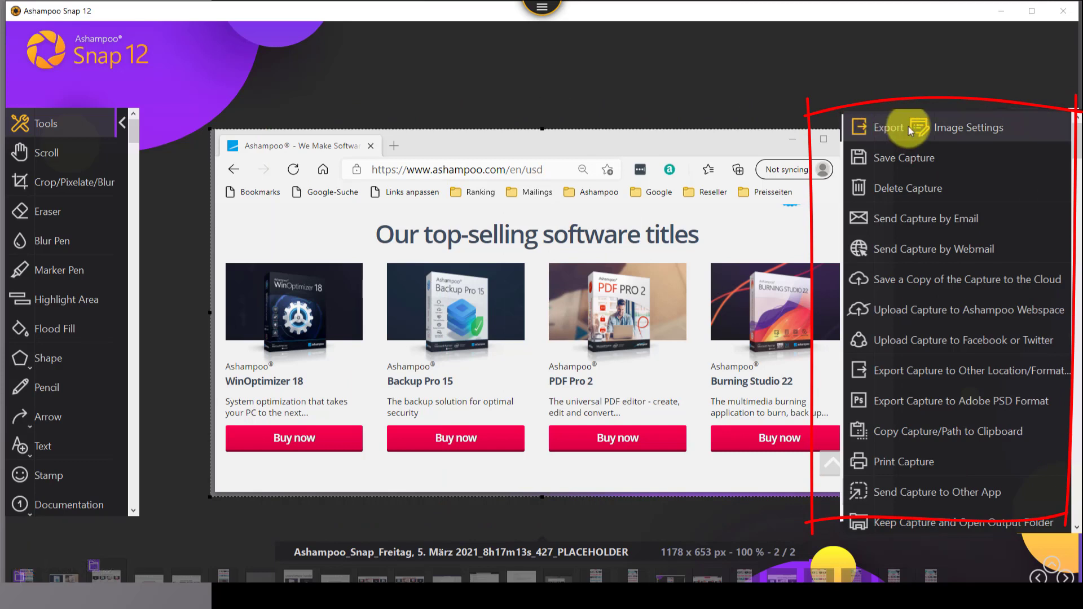
{"action": "left_click", "coordinate": [942, 126]}
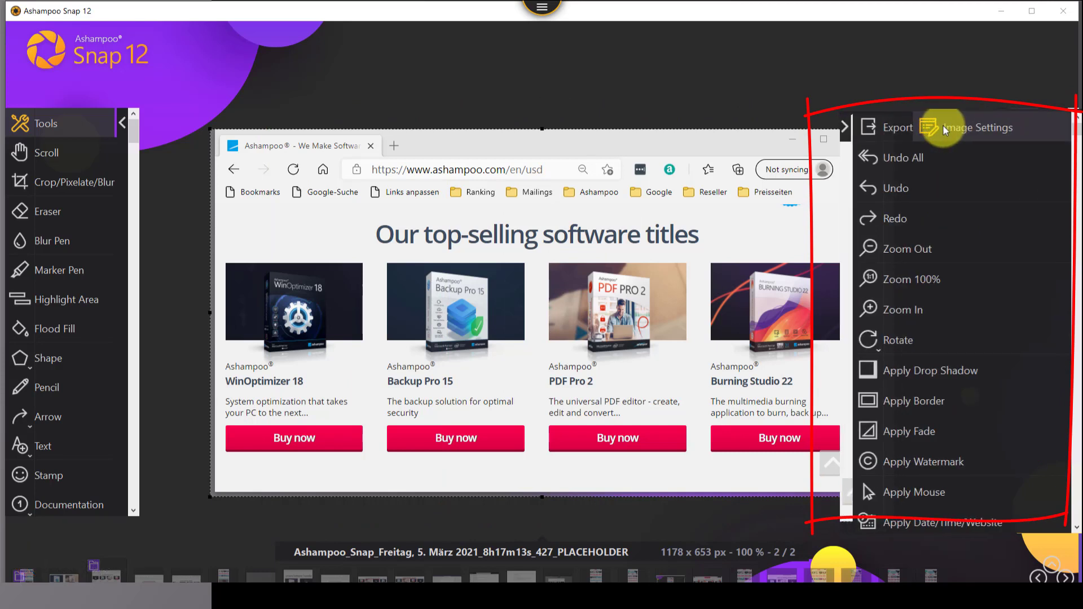
Step: Try adding the mouse cursor with a shadow to the capture
{"action": "left_click", "coordinate": [924, 499]}
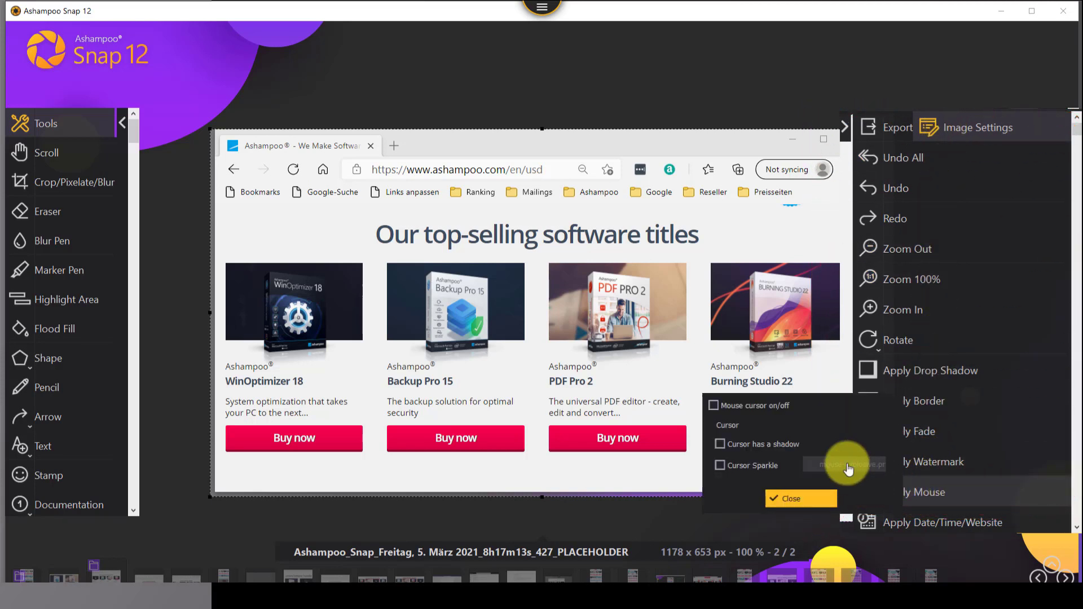
{"action": "left_click", "coordinate": [715, 406]}
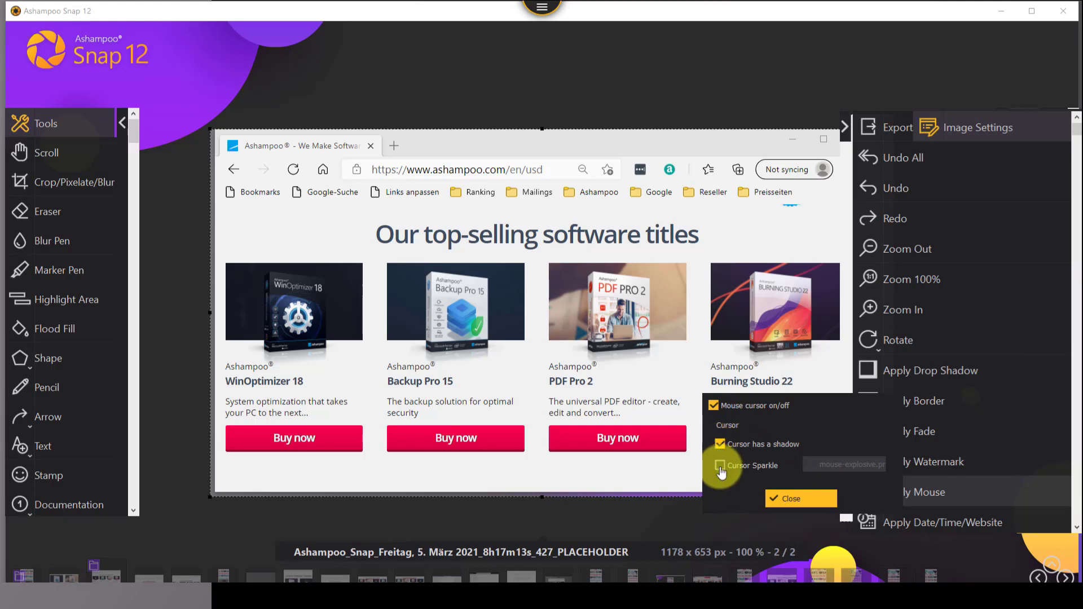
{"action": "left_click", "coordinate": [720, 444]}
{"action": "left_click", "coordinate": [714, 405]}
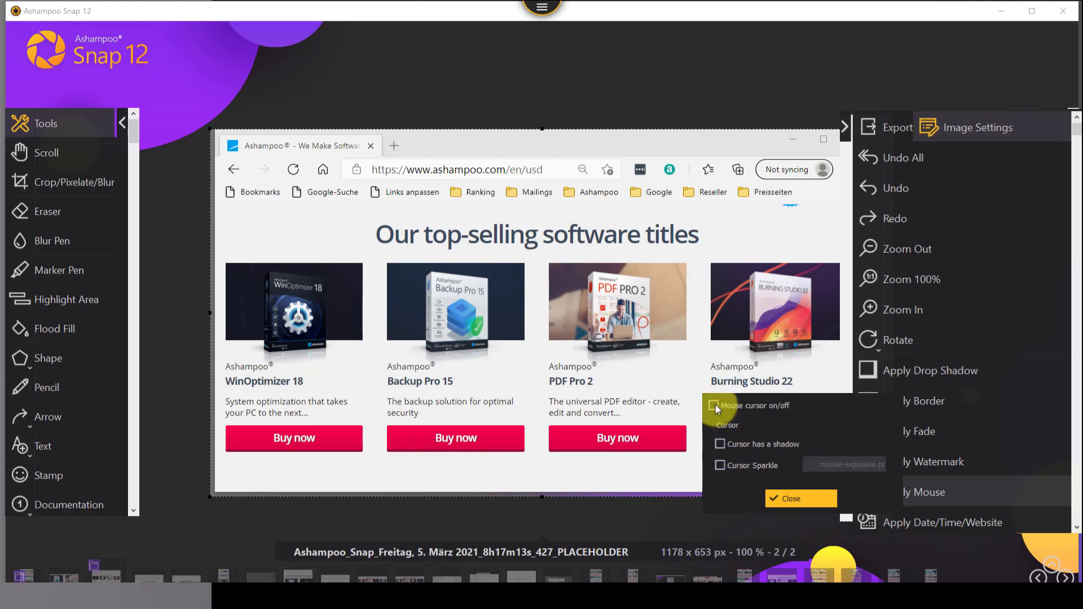
{"action": "left_click", "coordinate": [797, 499]}
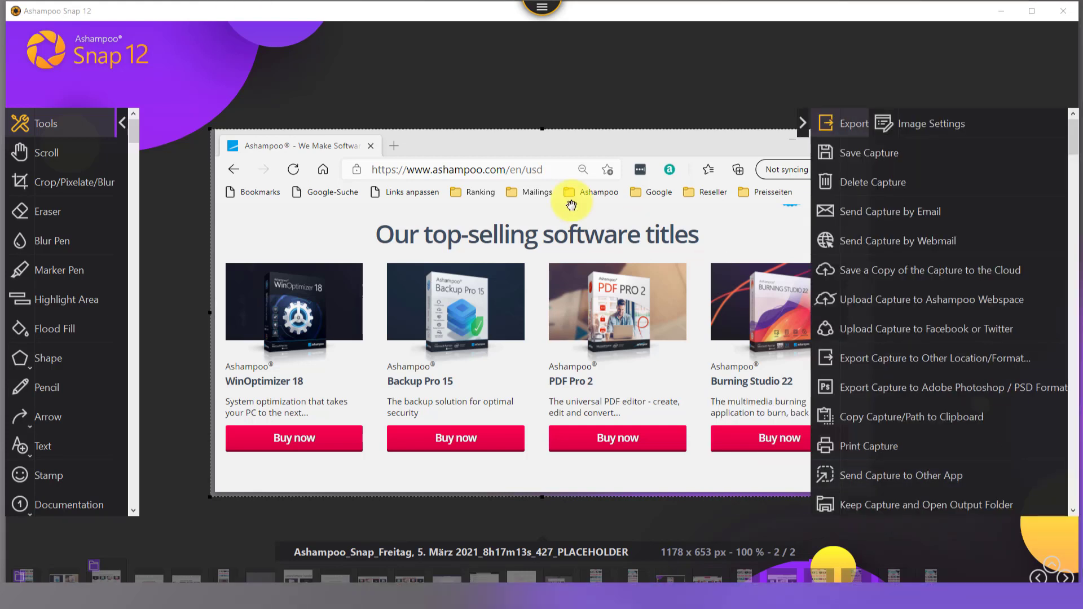
Step: Collapse the export sidebar to icons only and keep the drawing tools sidebar expanded with its labels
{"action": "left_click", "coordinate": [122, 122]}
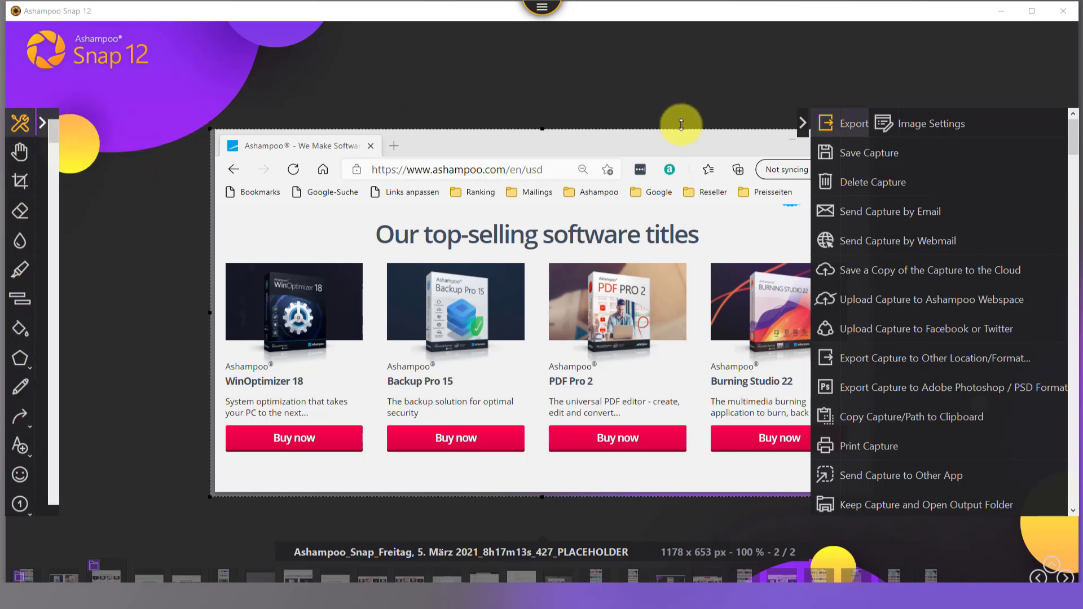
{"action": "left_click", "coordinate": [803, 125]}
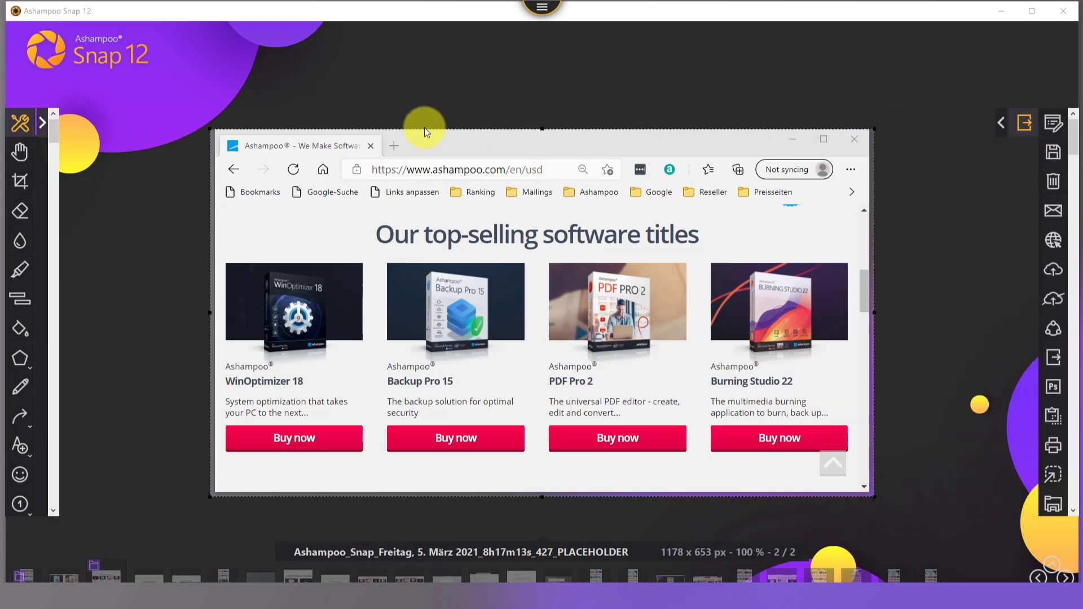
{"action": "left_click", "coordinate": [45, 130]}
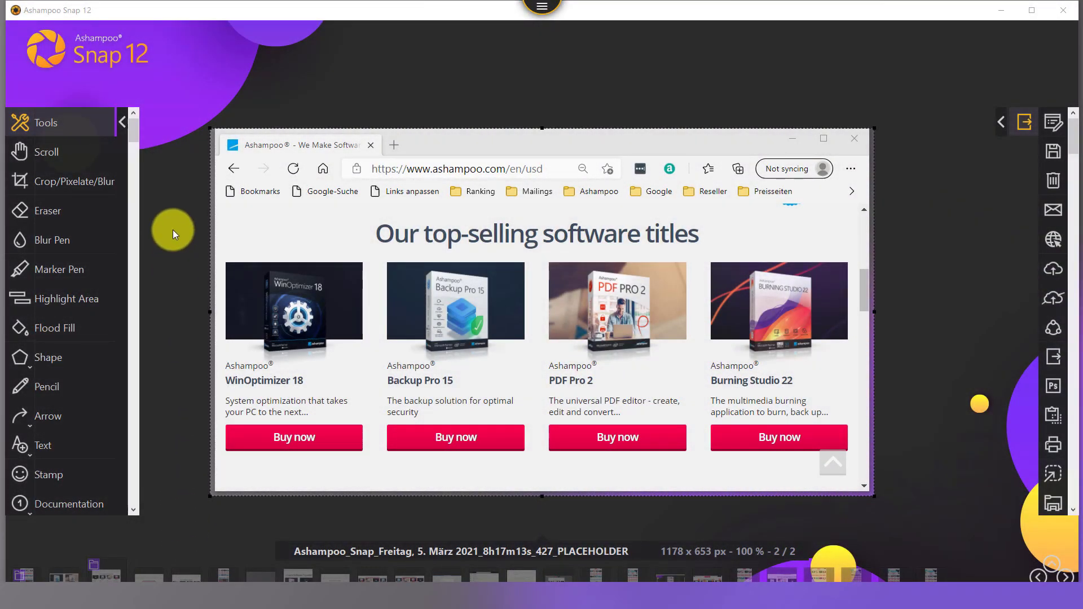
Step: Pixelate an area of about 1133 x 102 px over the captured browser's address and bookmarks bars
{"action": "left_click", "coordinate": [42, 181]}
{"action": "left_click_drag", "start_coordinate": [226, 159], "coordinate": [865, 216]}
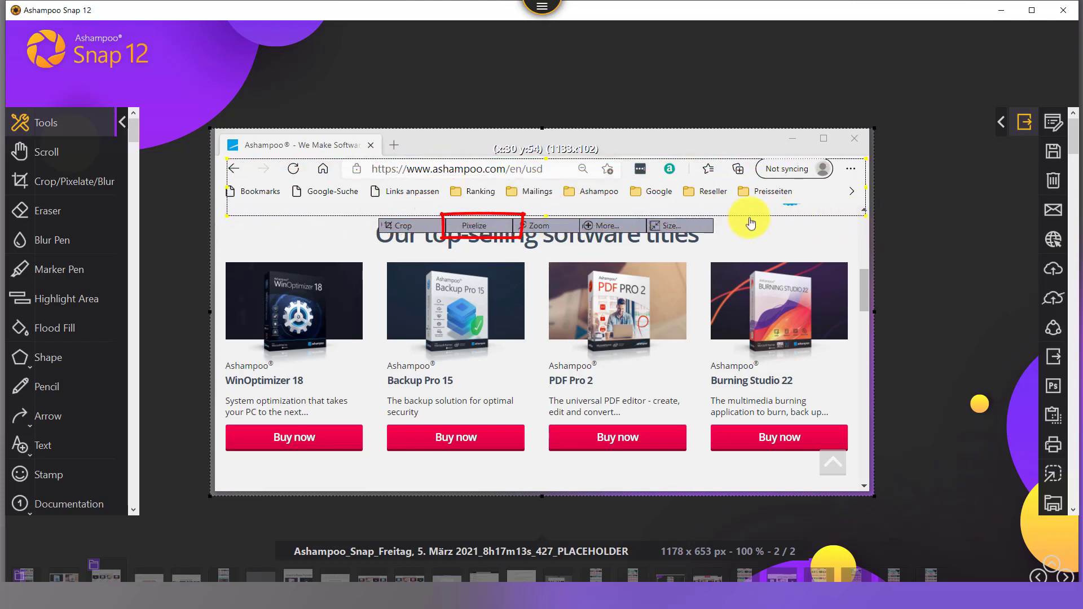
{"action": "left_click", "coordinate": [473, 227]}
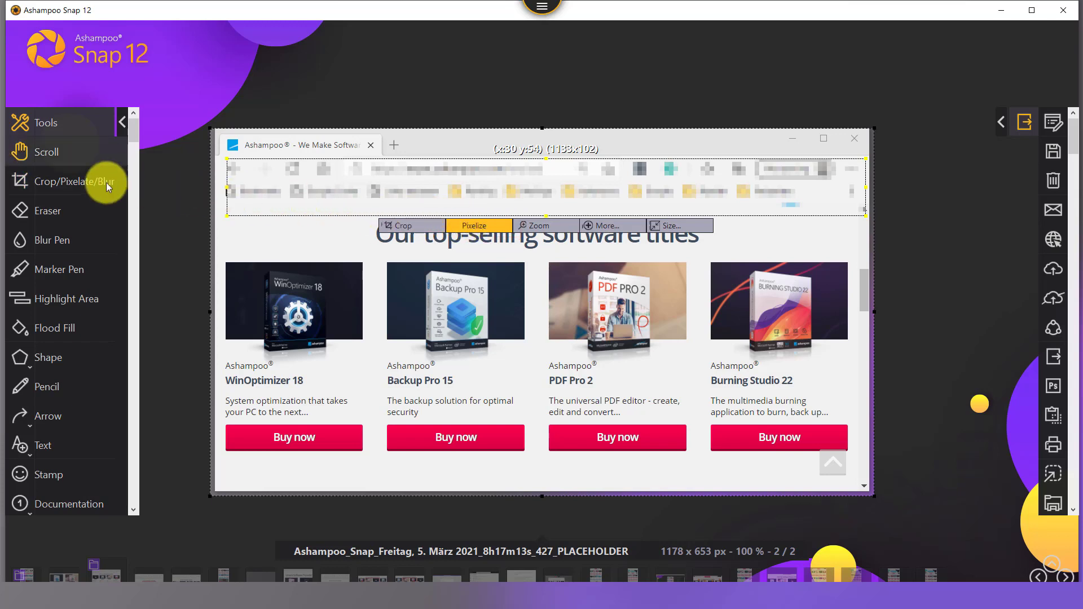
{"action": "left_click", "coordinate": [62, 180]}
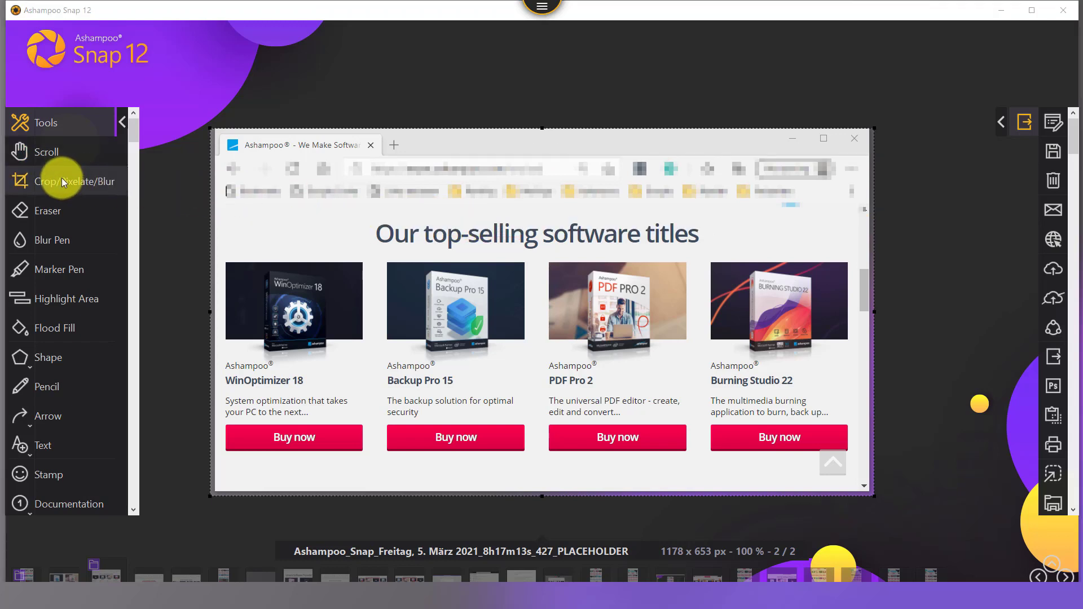
Step: Draw a red rectangle around the Backup Pro 15 and PDF Pro 2 entries and extend its left edge slightly outward
{"action": "left_click", "coordinate": [75, 269]}
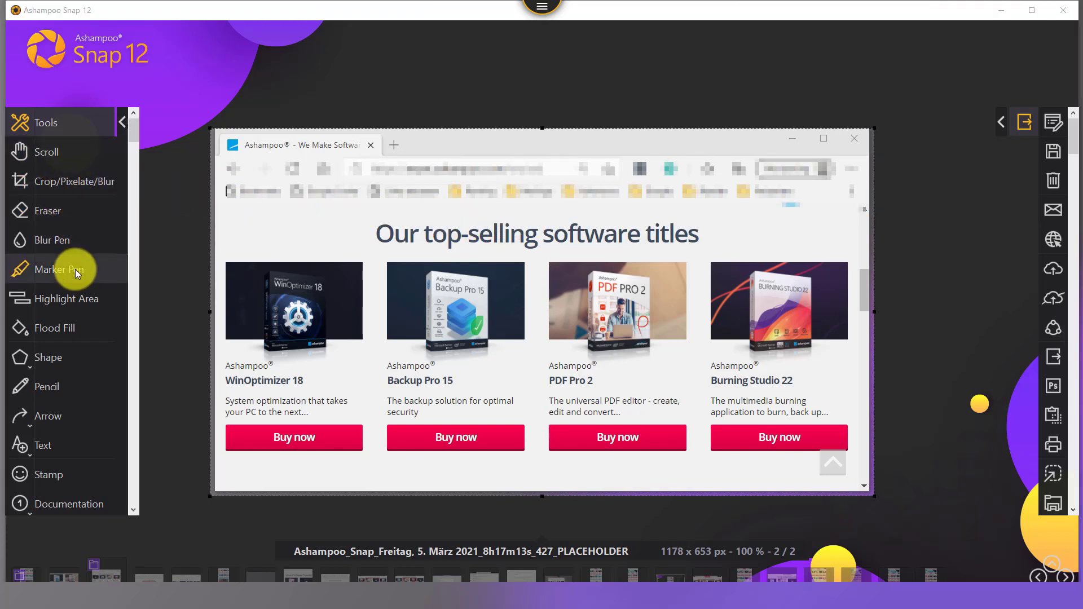
{"action": "left_click", "coordinate": [46, 357]}
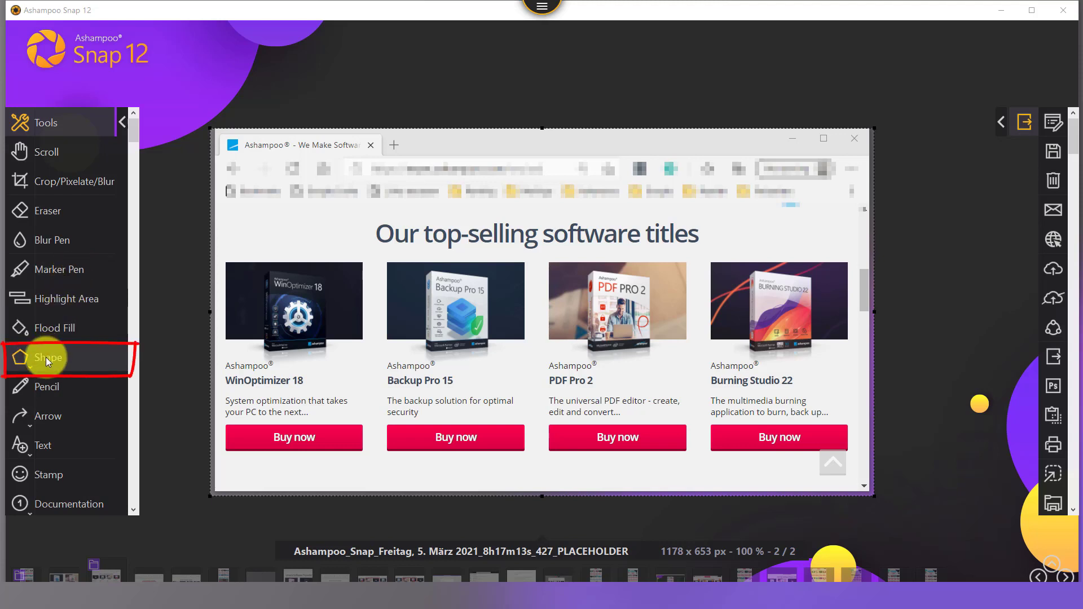
{"action": "left_click", "coordinate": [46, 356]}
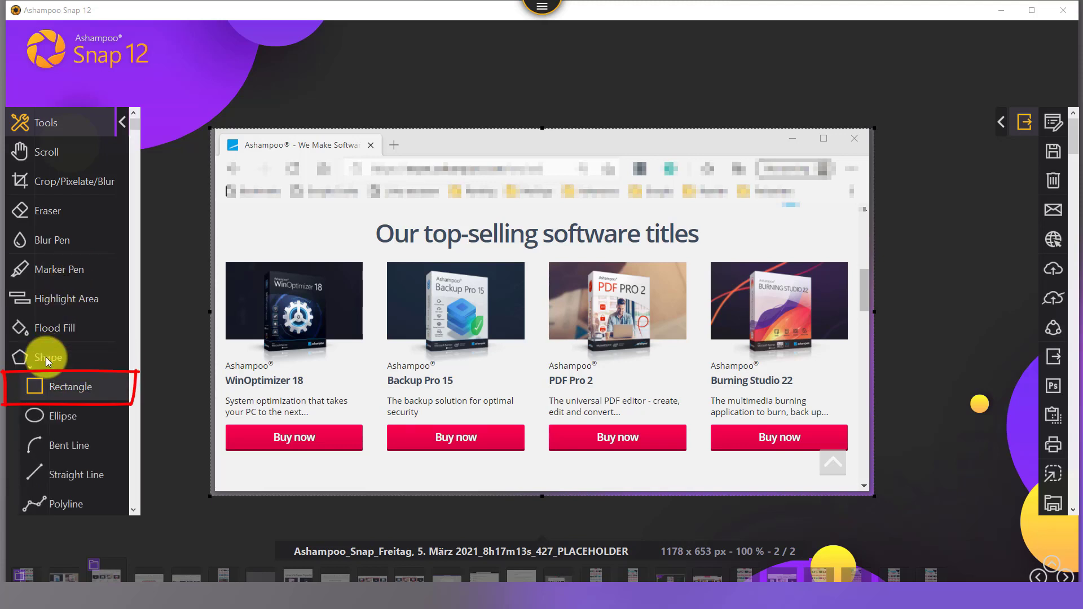
{"action": "left_click", "coordinate": [58, 385]}
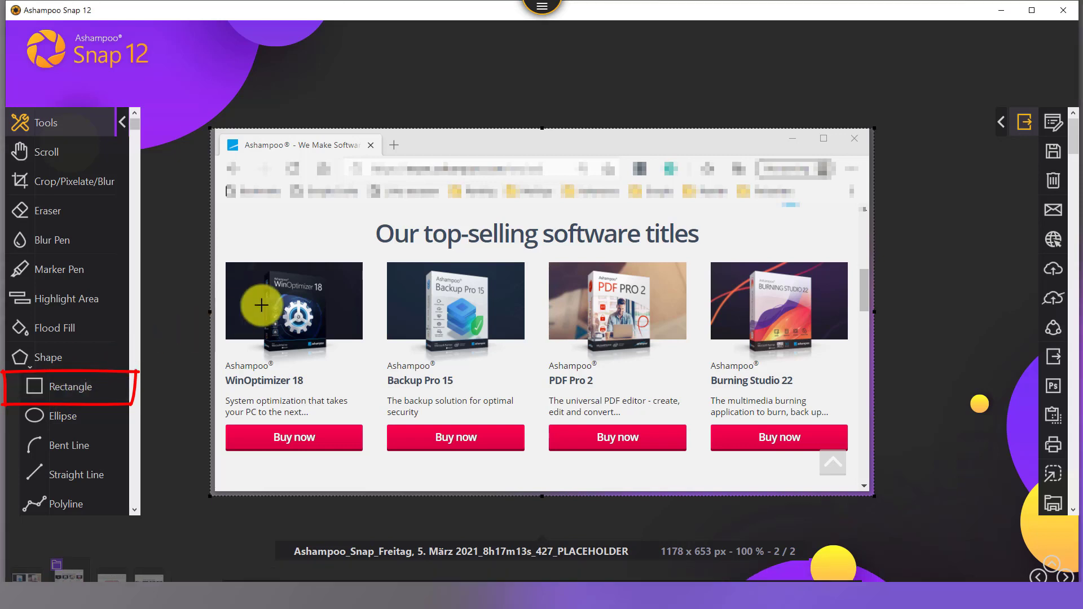
{"action": "left_click_drag", "start_coordinate": [384, 257], "coordinate": [689, 455]}
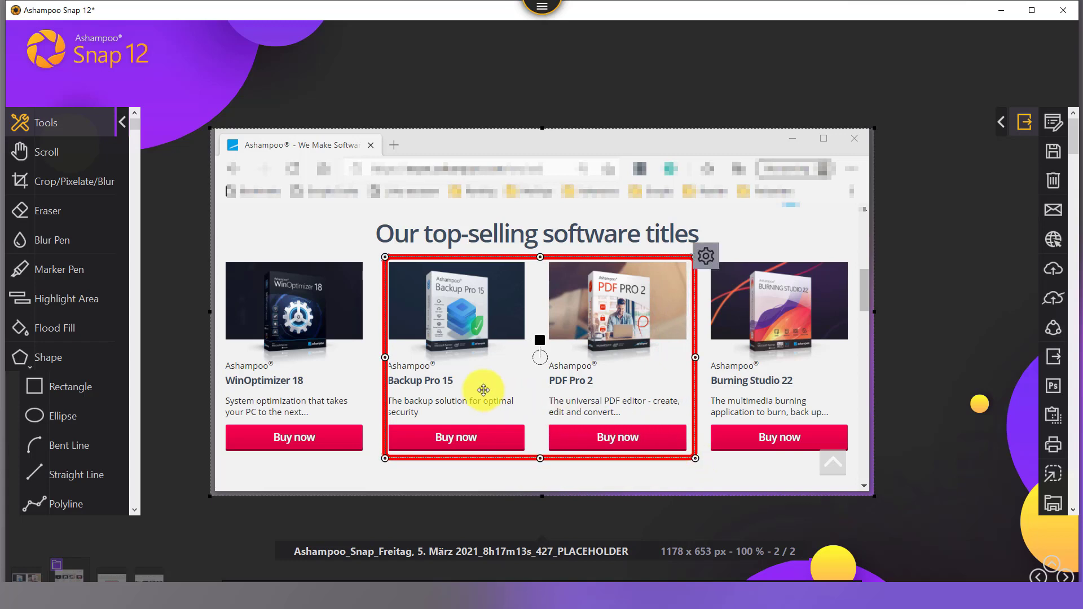
{"action": "left_click_drag", "start_coordinate": [385, 357], "coordinate": [378, 359]}
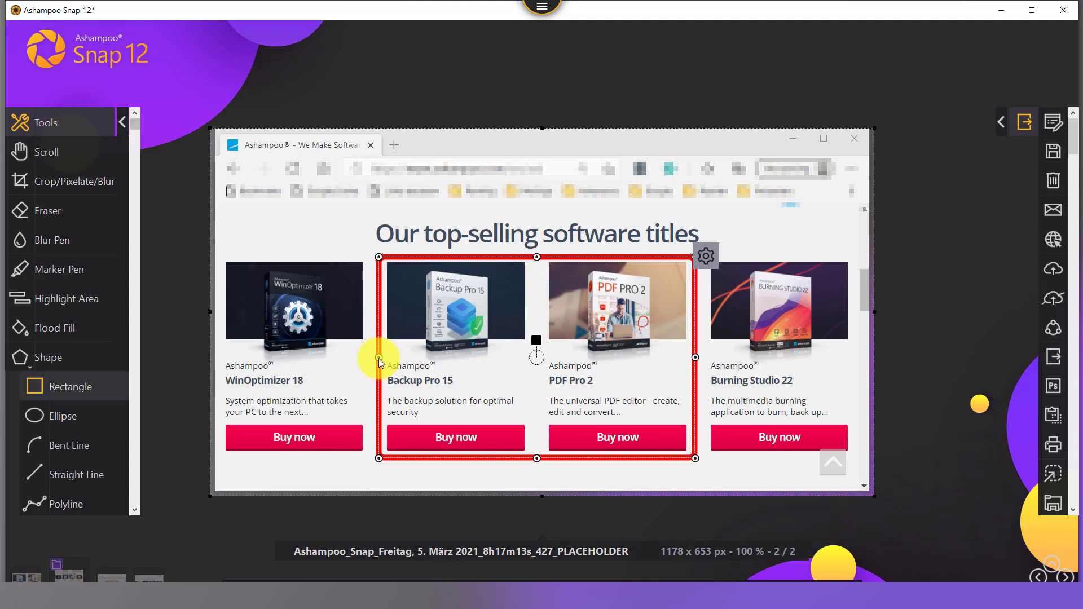
{"action": "left_click", "coordinate": [45, 360]}
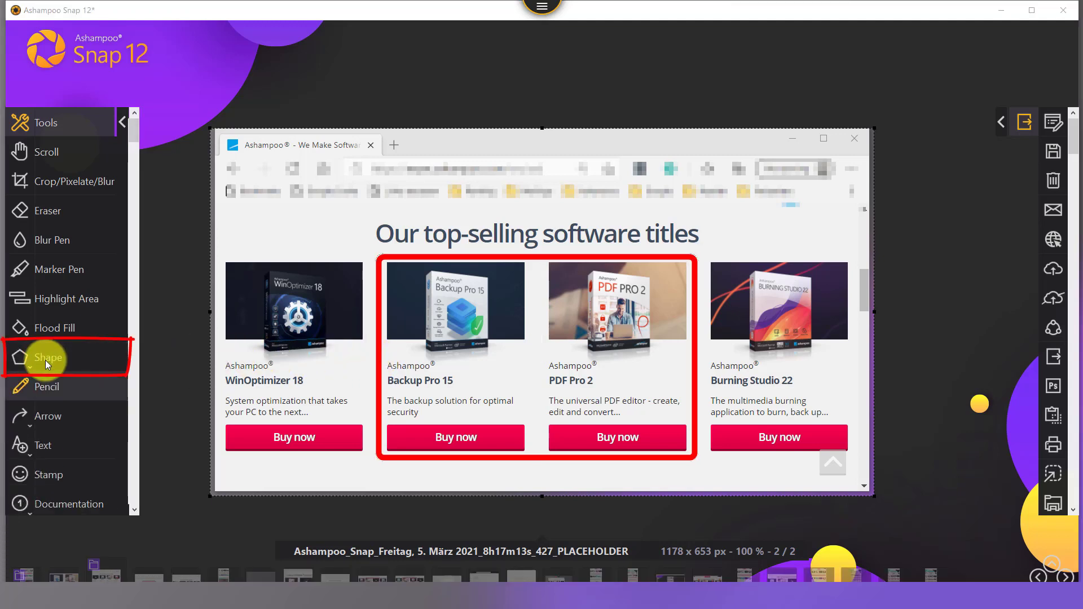
Step: Draw two straight red arrows pointing at the Buy now buttons of Backup Pro 15 and PDF Pro 2
{"action": "left_click", "coordinate": [39, 423]}
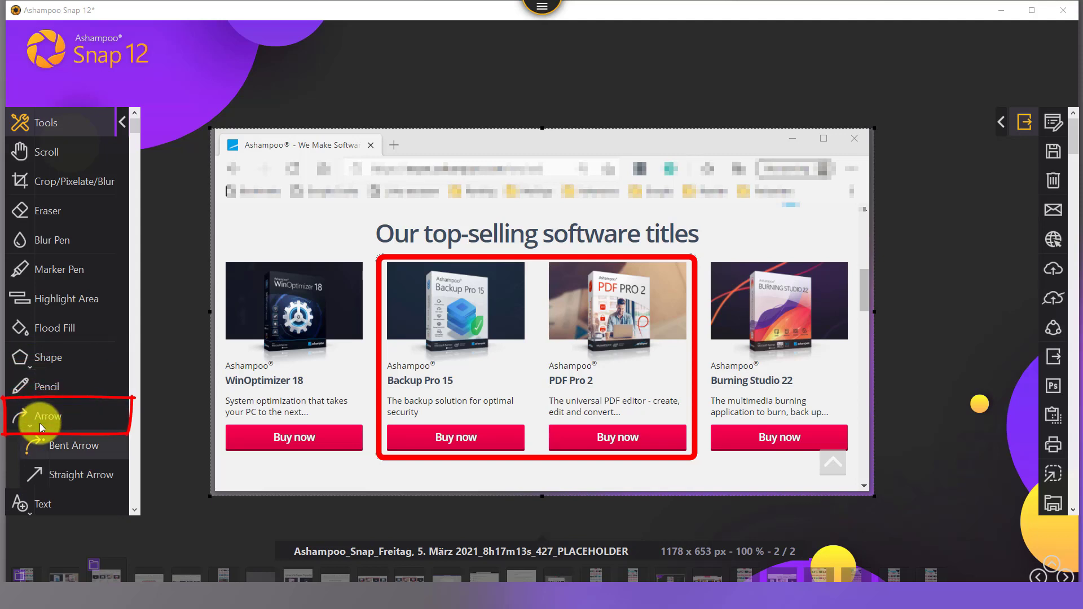
{"action": "left_click", "coordinate": [63, 473]}
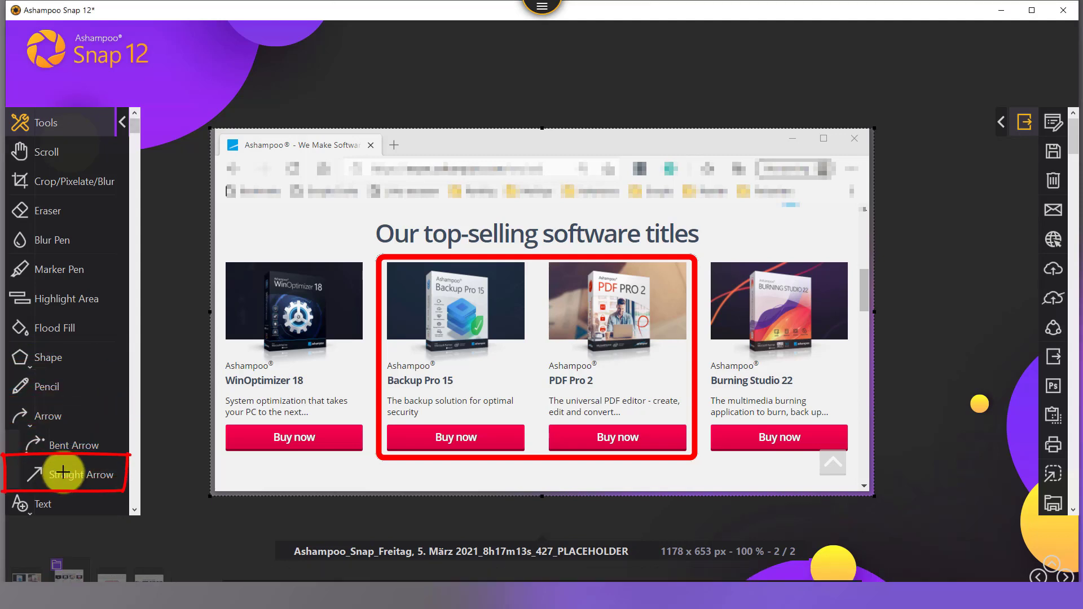
{"action": "left_click_drag", "start_coordinate": [494, 369], "coordinate": [460, 418]}
{"action": "left_click", "coordinate": [76, 479]}
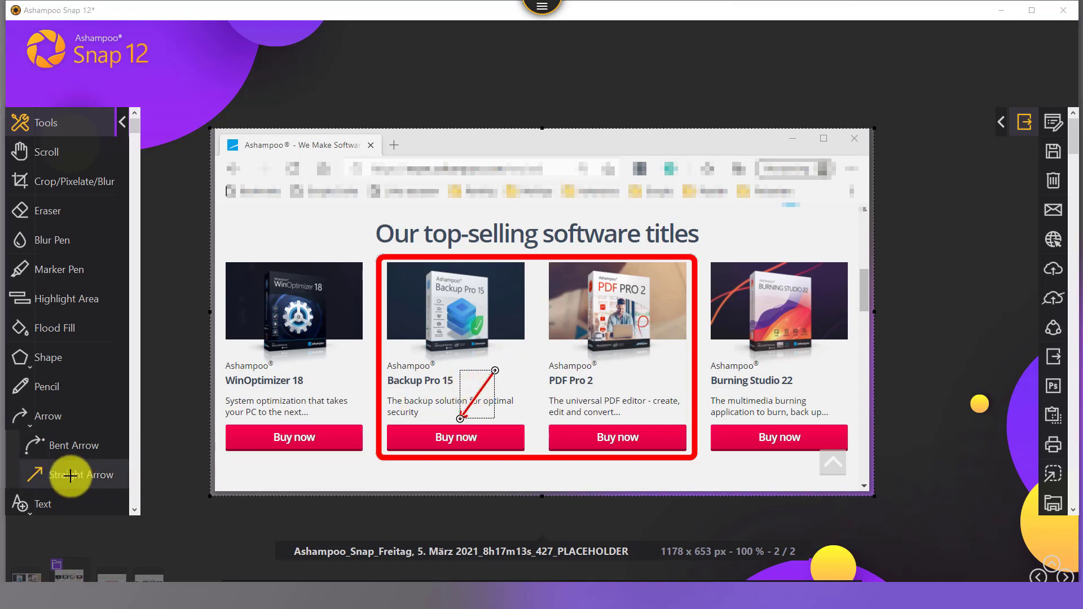
{"action": "left_click_drag", "start_coordinate": [658, 373], "coordinate": [634, 416]}
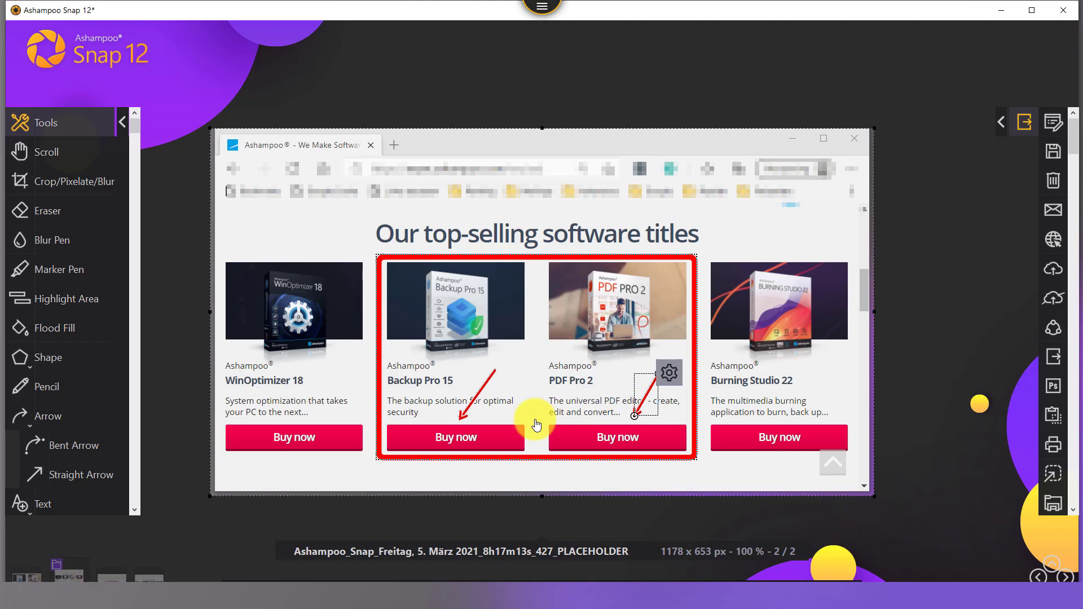
{"action": "key", "text": "Escape"}
{"action": "left_click", "coordinate": [41, 417]}
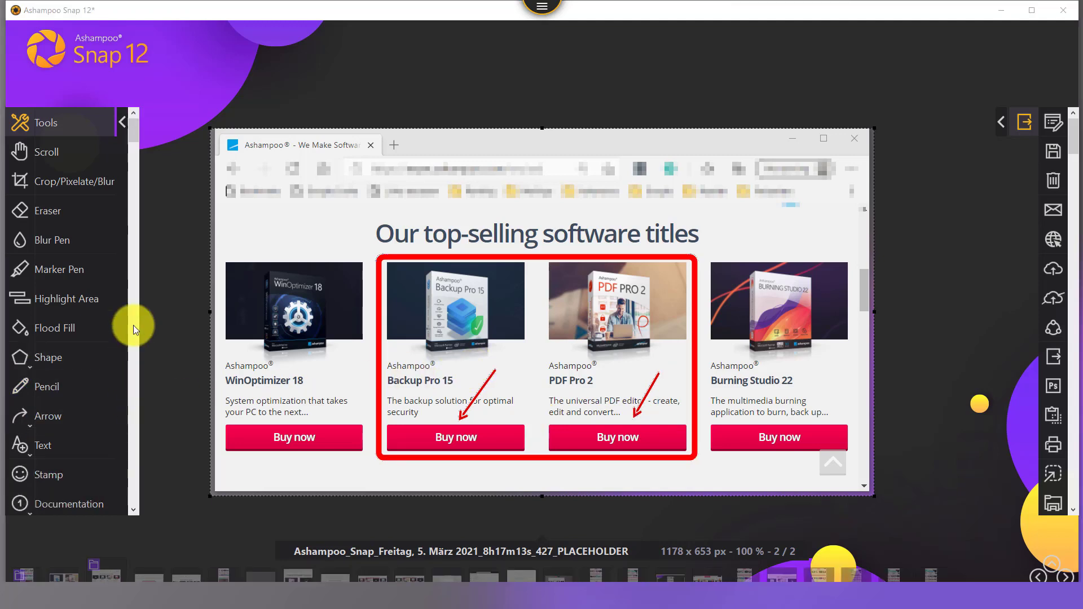
Step: Place numbered buttons 1 to 4 on the WinOptimizer 18, Backup Pro 15, PDF Pro 2 and Burning Studio 22 images
{"action": "left_click_drag", "start_coordinate": [134, 138], "coordinate": [101, 501]}
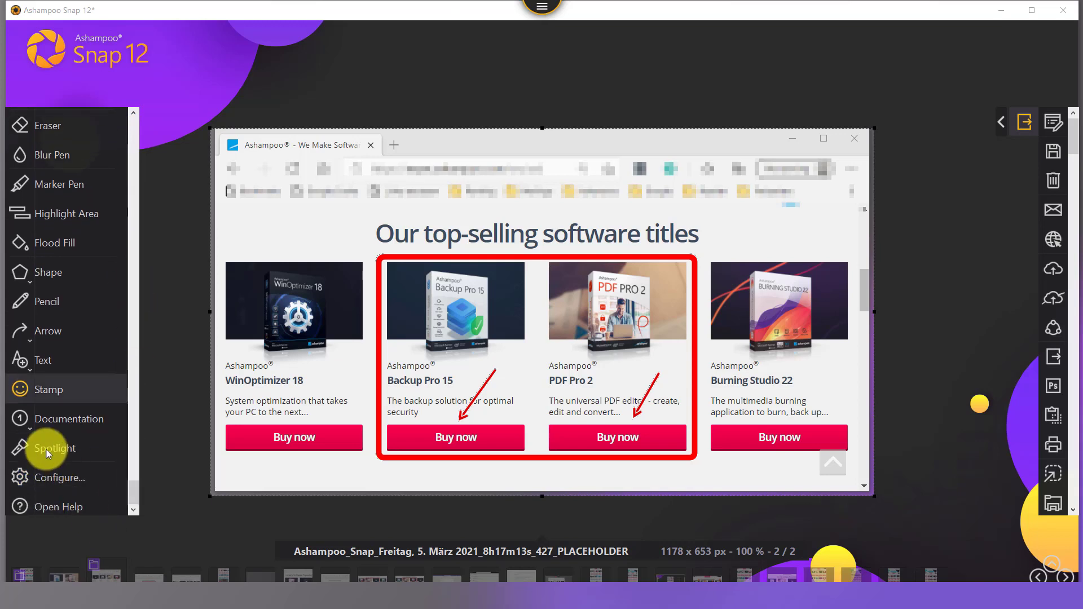
{"action": "left_click", "coordinate": [32, 429]}
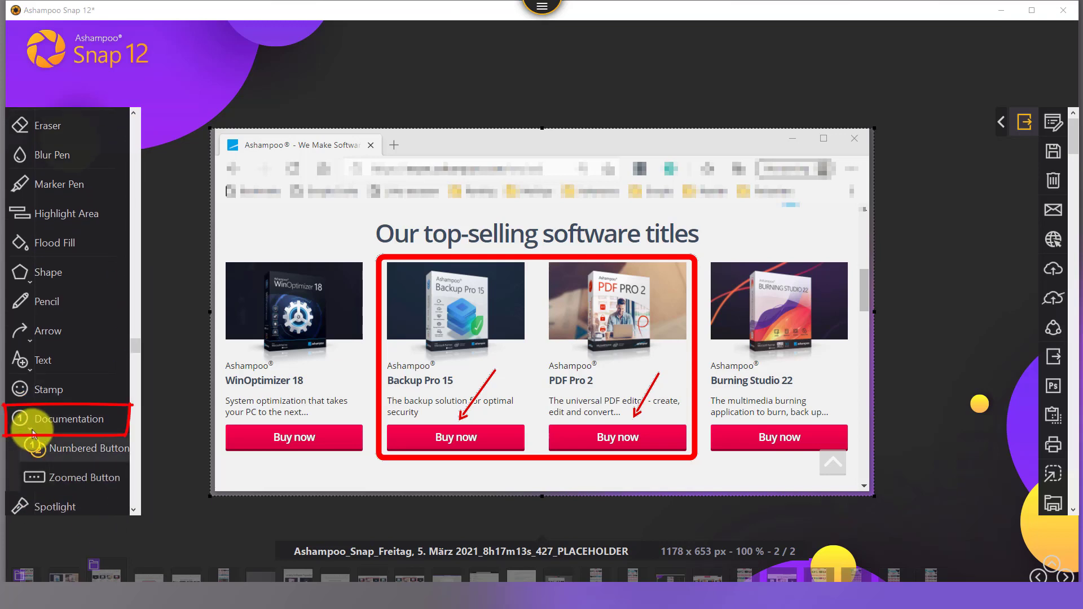
{"action": "left_click", "coordinate": [65, 450]}
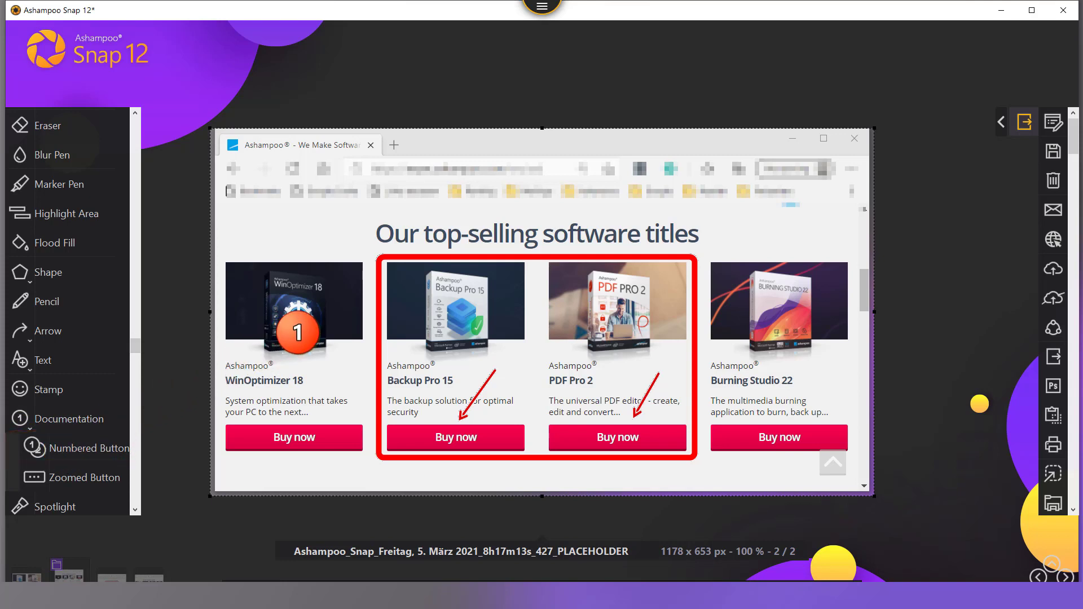
{"action": "left_click", "coordinate": [297, 332]}
{"action": "left_click", "coordinate": [455, 332]}
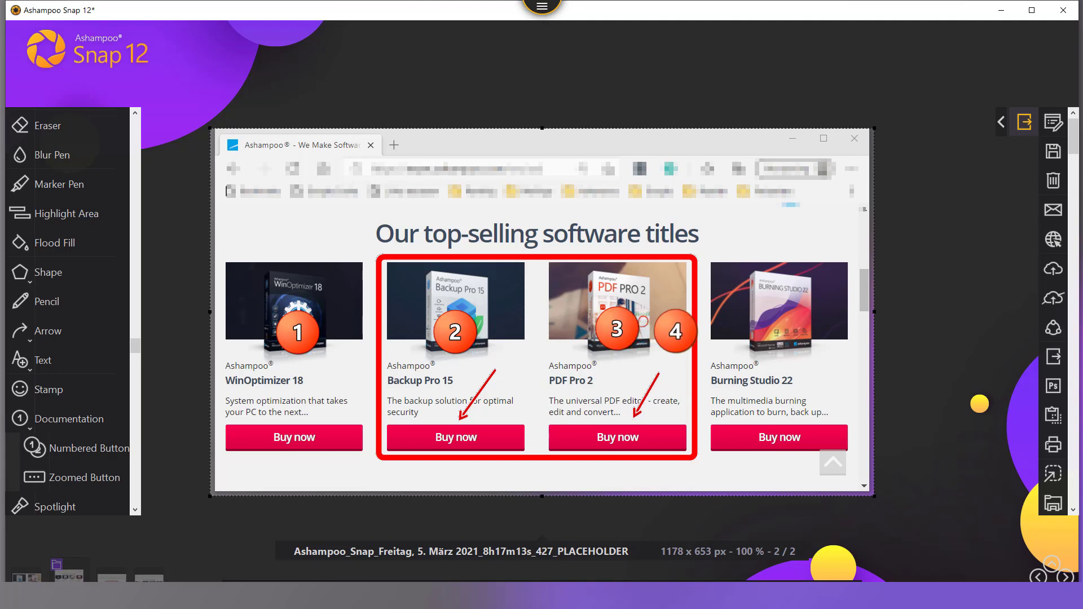
{"action": "left_click", "coordinate": [772, 335]}
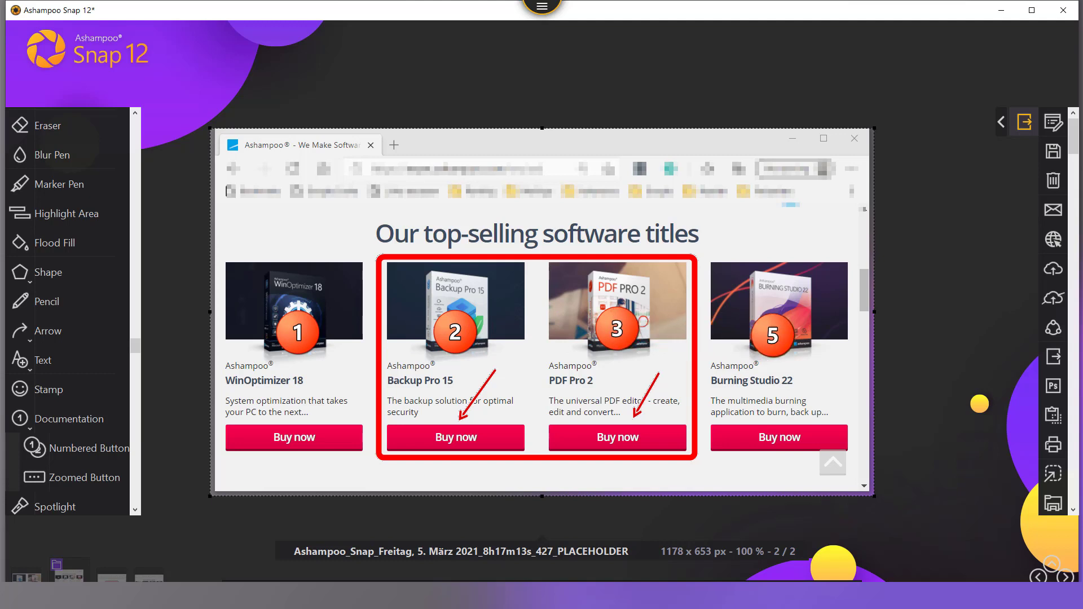
{"action": "left_click", "coordinate": [51, 423]}
Step: Collapse the drawing tools sidebar to icons and expand the export sidebar to show its labels
{"action": "scroll", "coordinate": [123, 367], "scroll_direction": "up", "scroll_amount": 3}
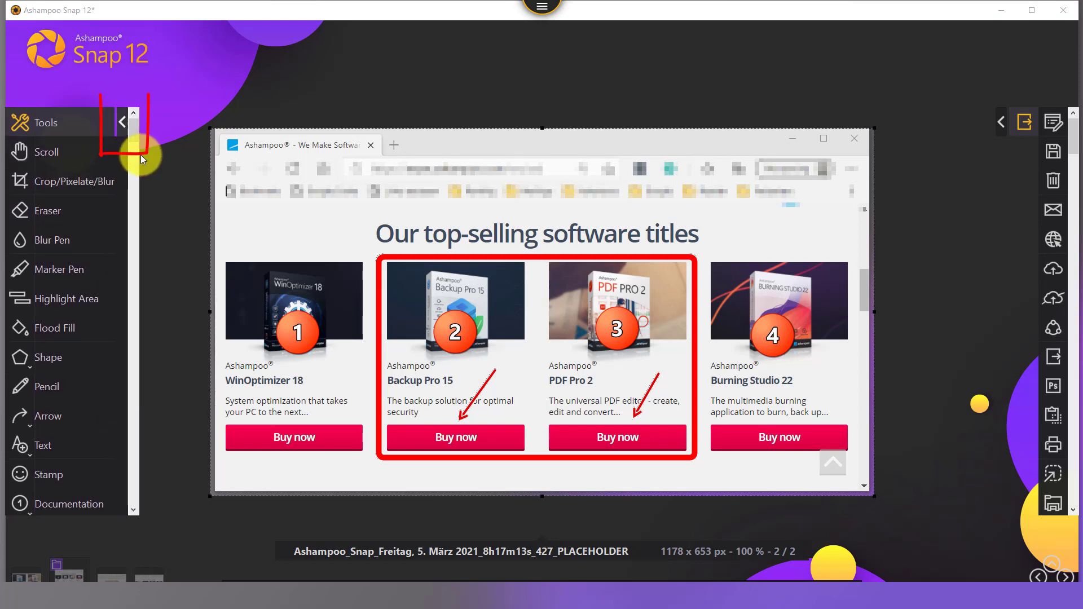
{"action": "left_click", "coordinate": [121, 122]}
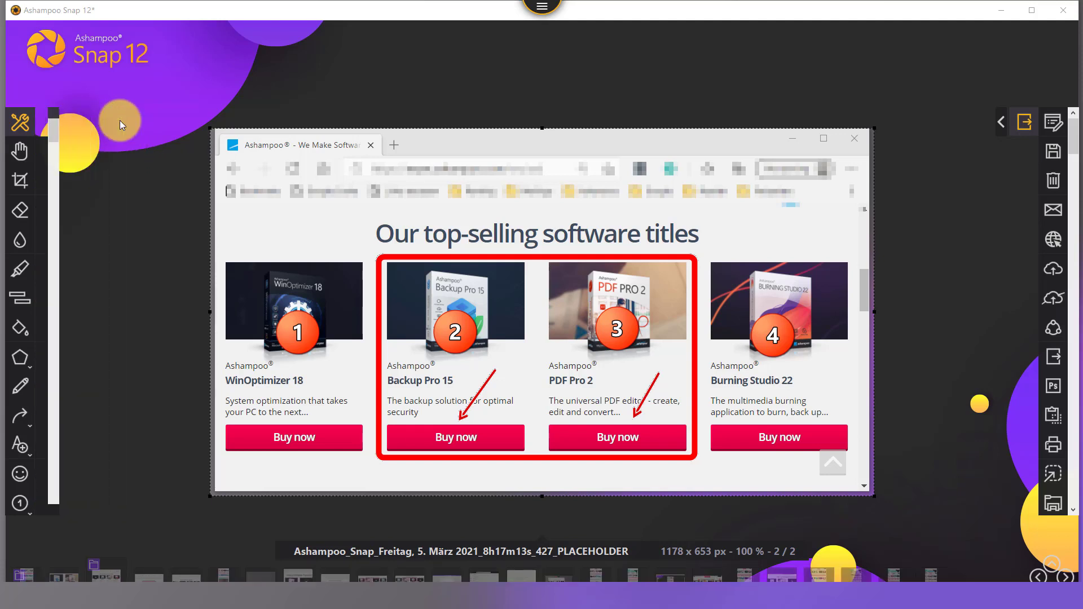
{"action": "left_click", "coordinate": [999, 121]}
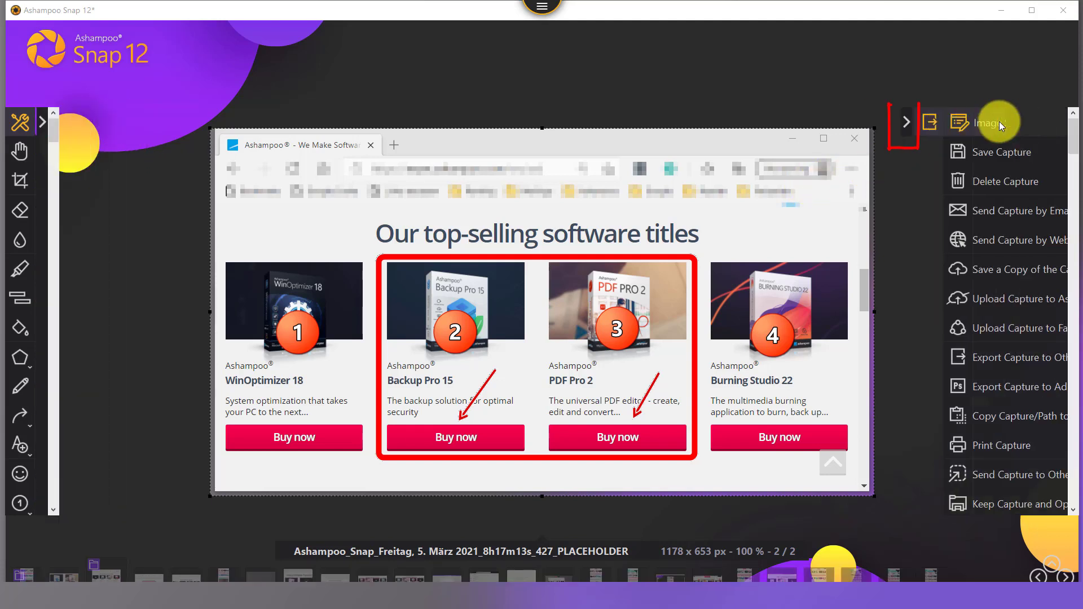